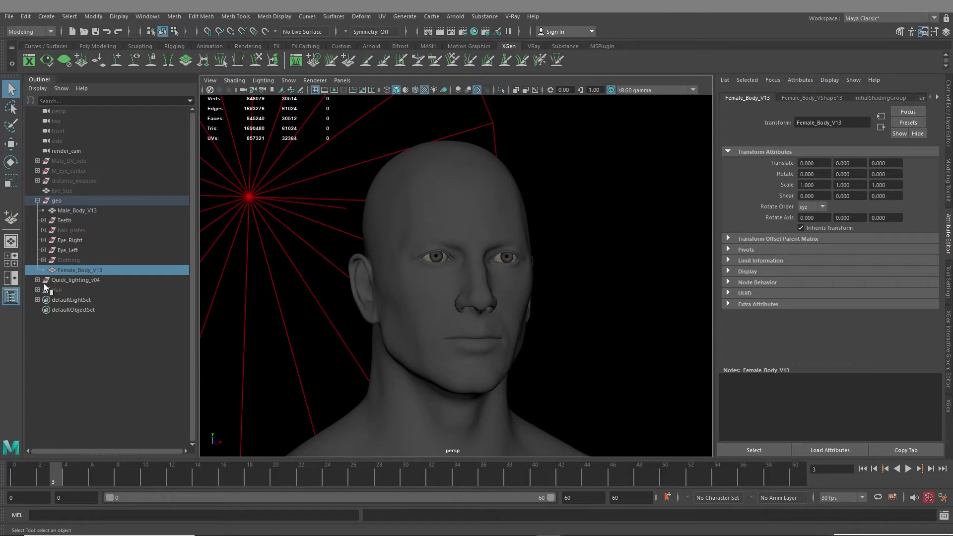
- Show the Hair group on the male head and examine the hair and beard along with the group's contents
{"action": "middle_click_drag", "start_coordinate": [502, 387], "coordinate": [534, 358], "text": "alt"}
{"action": "right_click_drag", "start_coordinate": [535, 357], "coordinate": [368, 362], "text": "alt"}
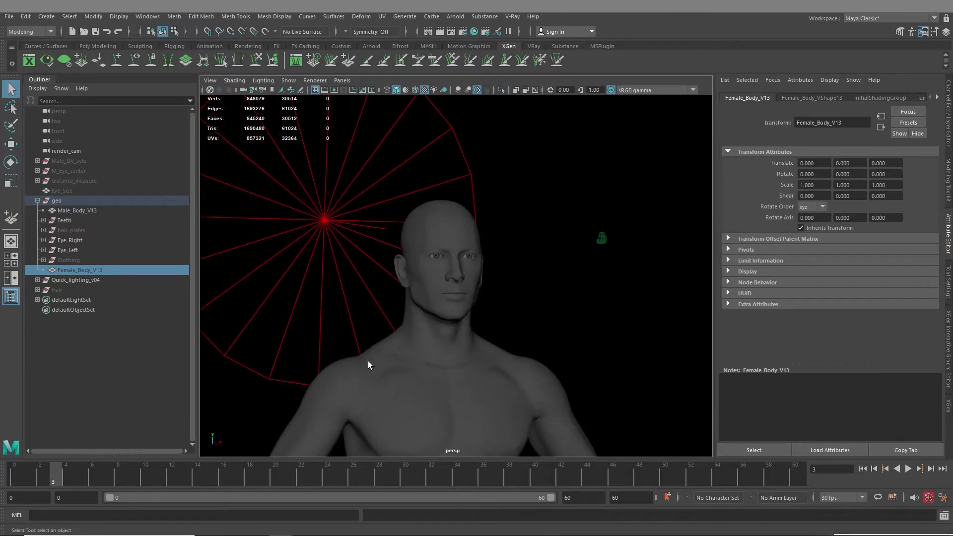
{"action": "left_click", "coordinate": [57, 290]}
{"action": "key", "text": "h"}
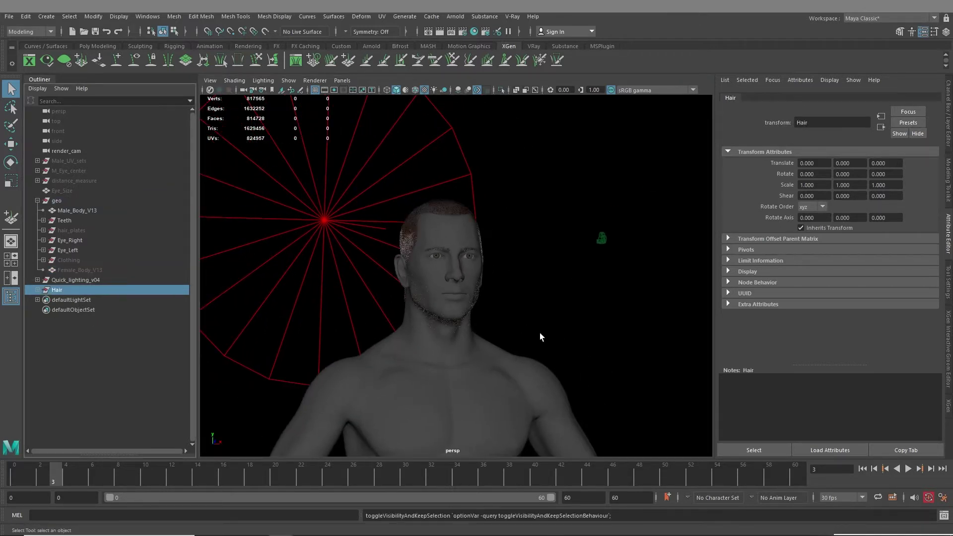
{"action": "middle_click_drag", "start_coordinate": [476, 298], "coordinate": [503, 268], "text": "alt"}
{"action": "right_click_drag", "start_coordinate": [503, 268], "coordinate": [496, 318], "text": "alt"}
{"action": "middle_click_drag", "start_coordinate": [497, 319], "coordinate": [478, 364], "text": "alt"}
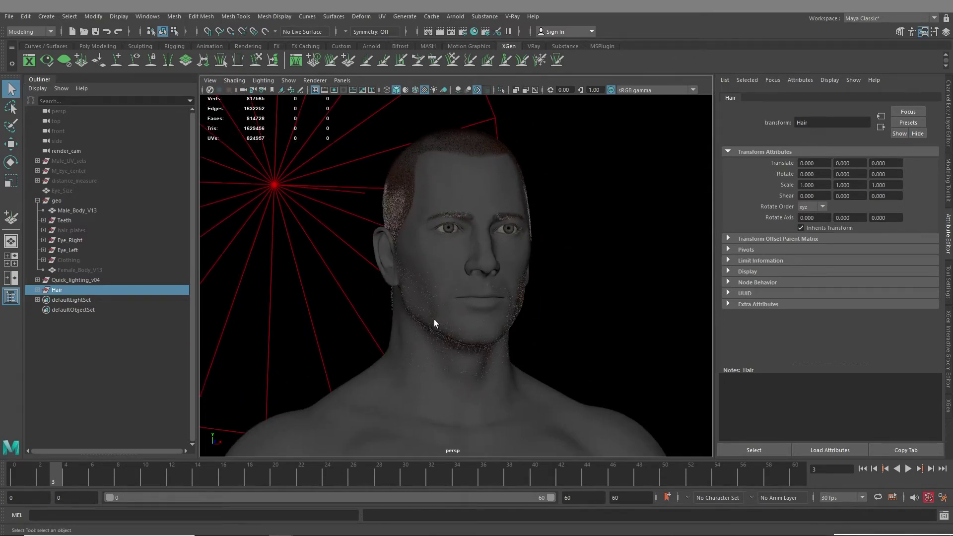
{"action": "left_click_drag", "start_coordinate": [456, 348], "coordinate": [445, 320], "text": "alt"}
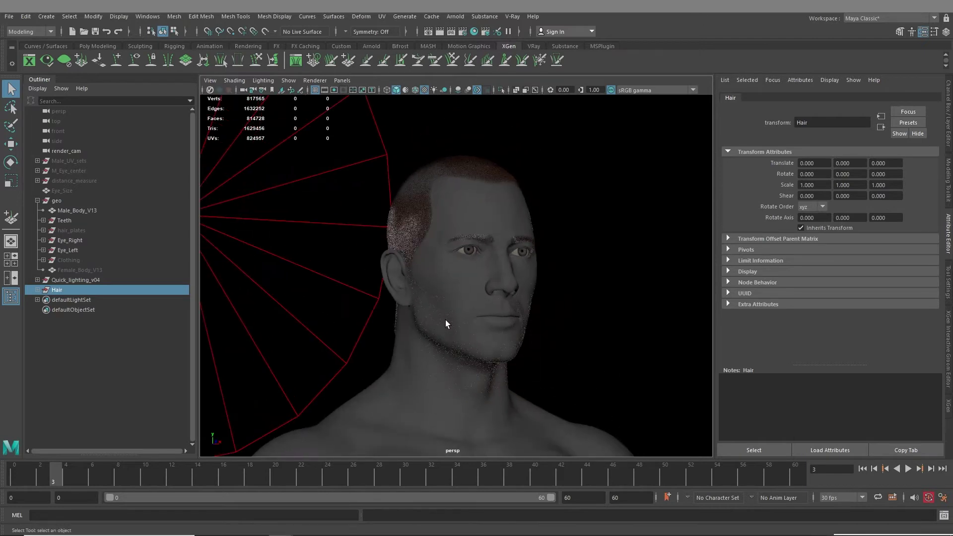
{"action": "left_click", "coordinate": [39, 290]}
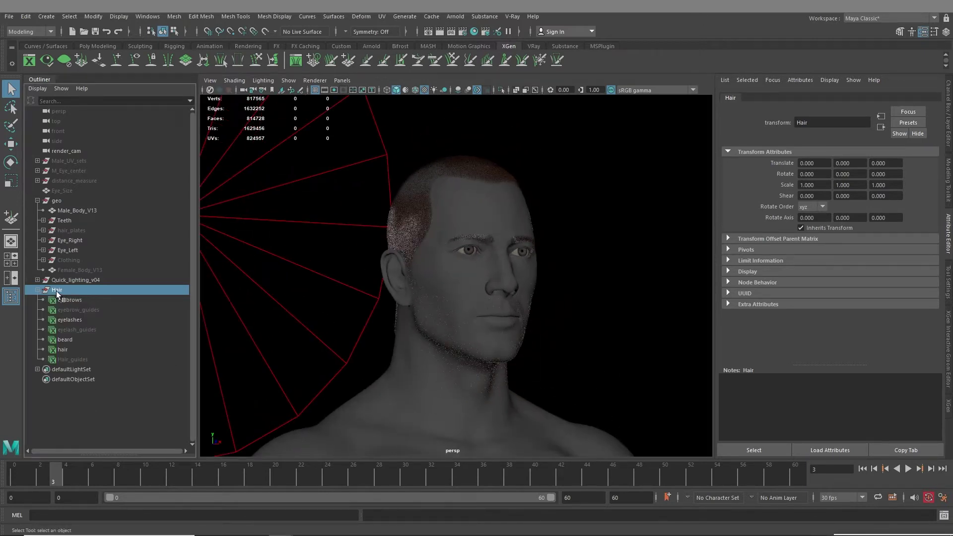
{"action": "left_click", "coordinate": [38, 290]}
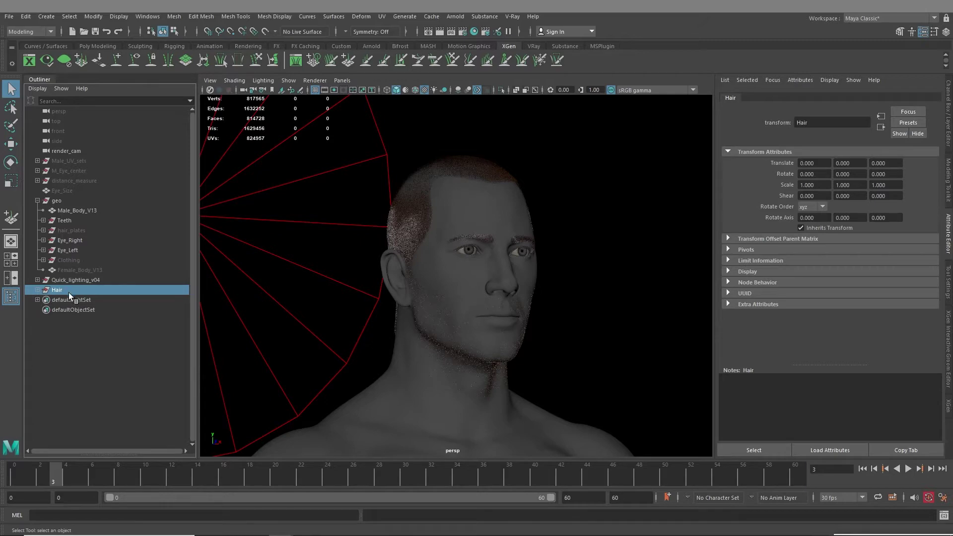
- Hide Male_Body_V13 and show Female_Body_V13 in its place
{"action": "left_click", "coordinate": [82, 211]}
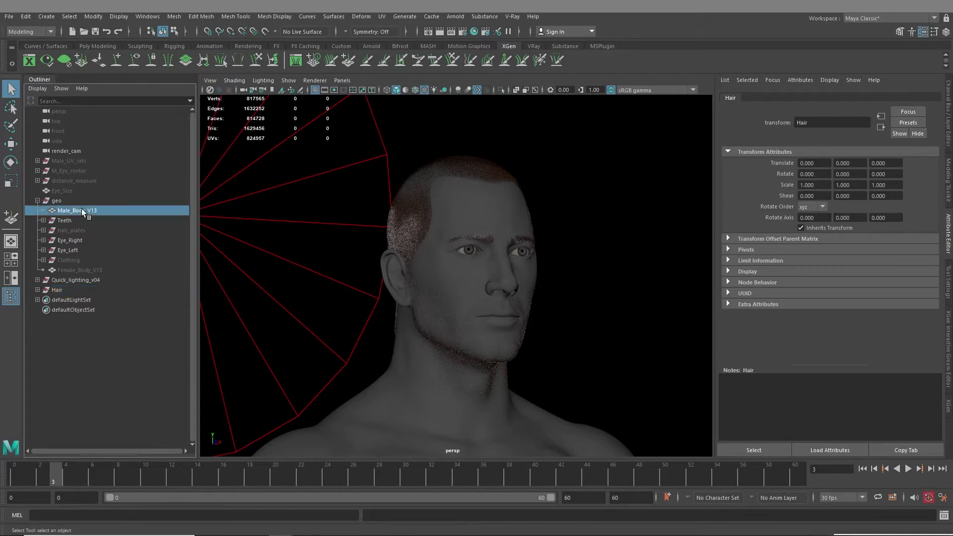
{"action": "key", "text": "h"}
{"action": "left_click", "coordinate": [82, 269]}
{"action": "key", "text": "h"}
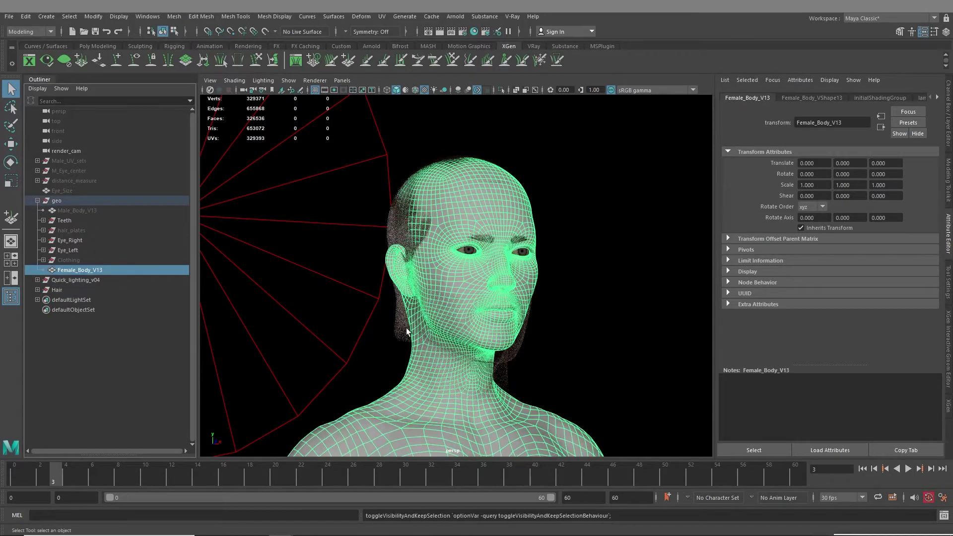
{"action": "middle_click_drag", "start_coordinate": [559, 384], "coordinate": [557, 341], "text": "alt"}
- Hide the Hair group to leave the female head bare
{"action": "left_click", "coordinate": [58, 290]}
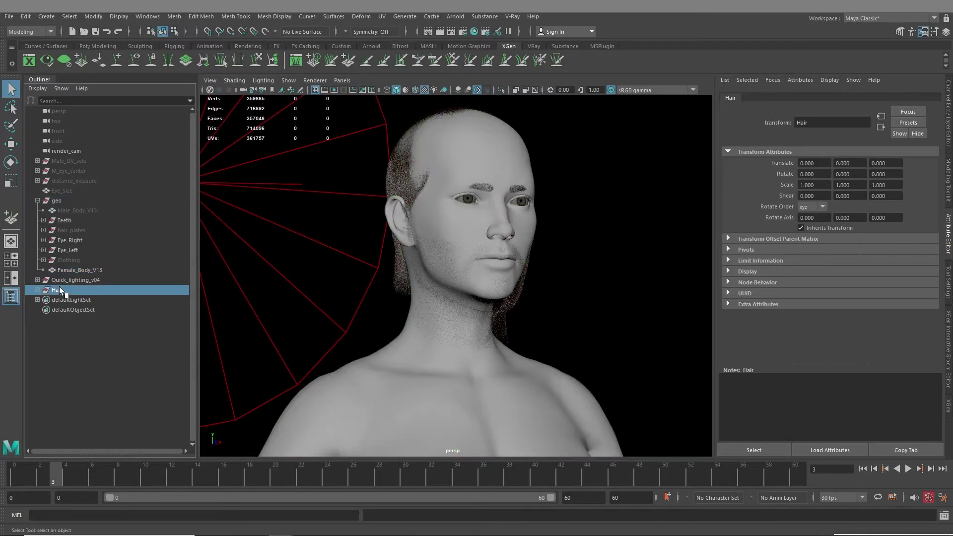
{"action": "key", "text": "h"}
{"action": "left_click_drag", "start_coordinate": [495, 336], "coordinate": [472, 320], "text": "alt"}
{"action": "left_click_drag", "start_coordinate": [466, 226], "coordinate": [452, 332], "text": "alt"}
- Show the Hair group's grooms over the female head for comparison, and hide the group again
{"action": "left_click", "coordinate": [58, 292]}
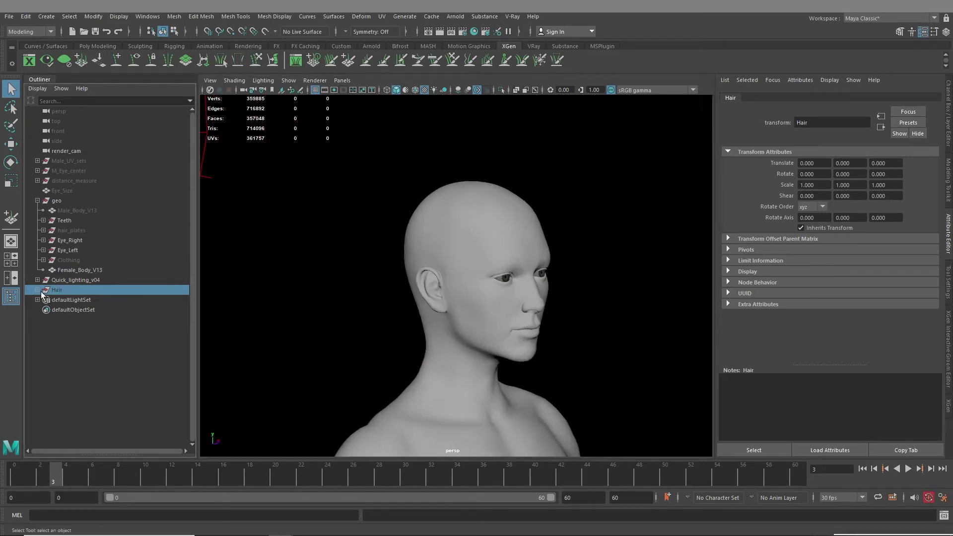
{"action": "left_click", "coordinate": [38, 290]}
{"action": "key", "text": "h"}
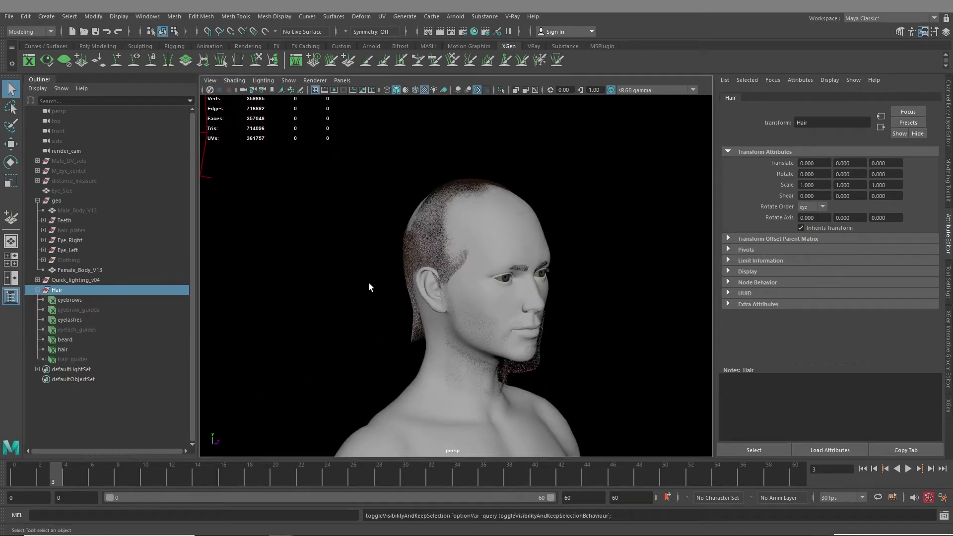
{"action": "left_click", "coordinate": [38, 291]}
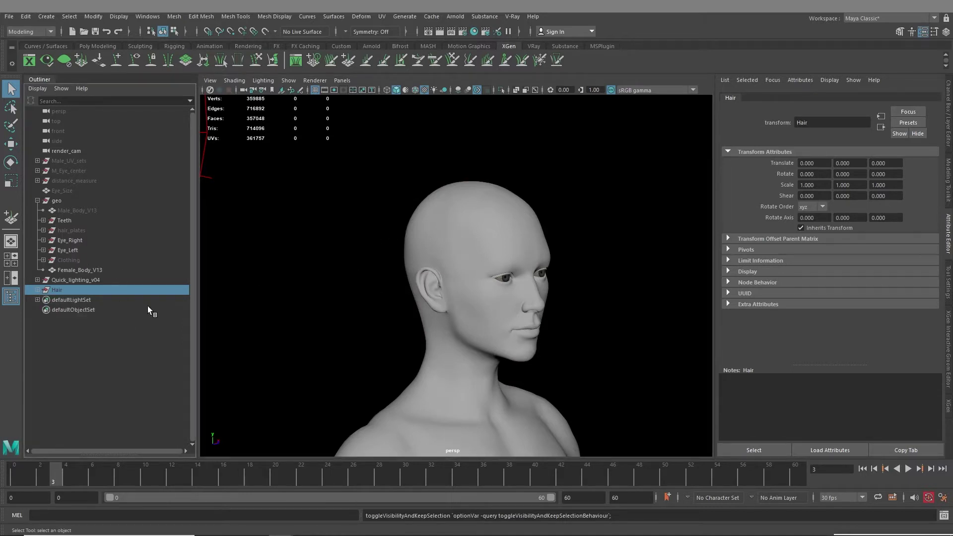
- Expand the hair_plates group inside geo and make it visible over the female body
{"action": "middle_click_drag", "start_coordinate": [445, 292], "coordinate": [409, 218], "text": "alt"}
{"action": "right_click_drag", "start_coordinate": [408, 218], "coordinate": [466, 311], "text": "alt"}
{"action": "middle_click_drag", "start_coordinate": [465, 311], "coordinate": [466, 380], "text": "alt"}
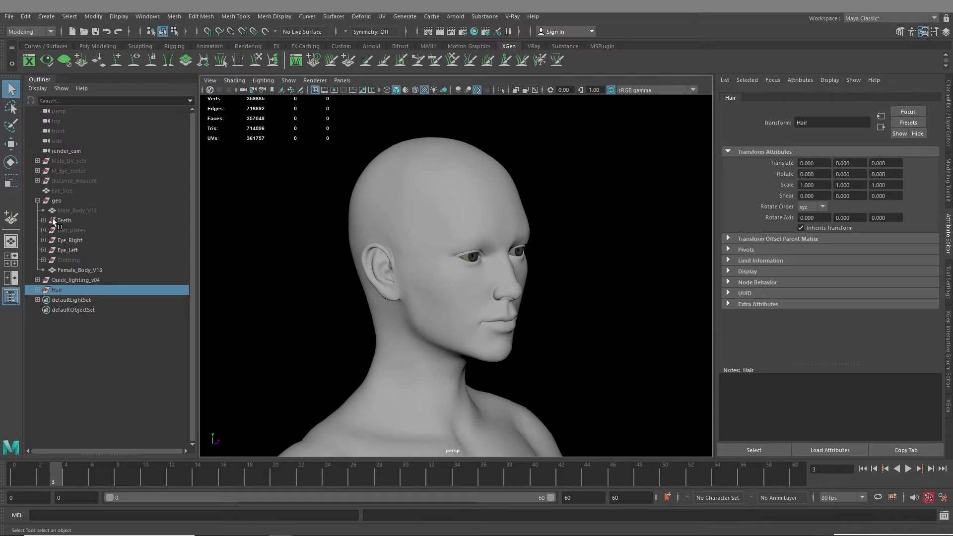
{"action": "left_click_drag", "start_coordinate": [469, 312], "coordinate": [453, 279], "text": "alt"}
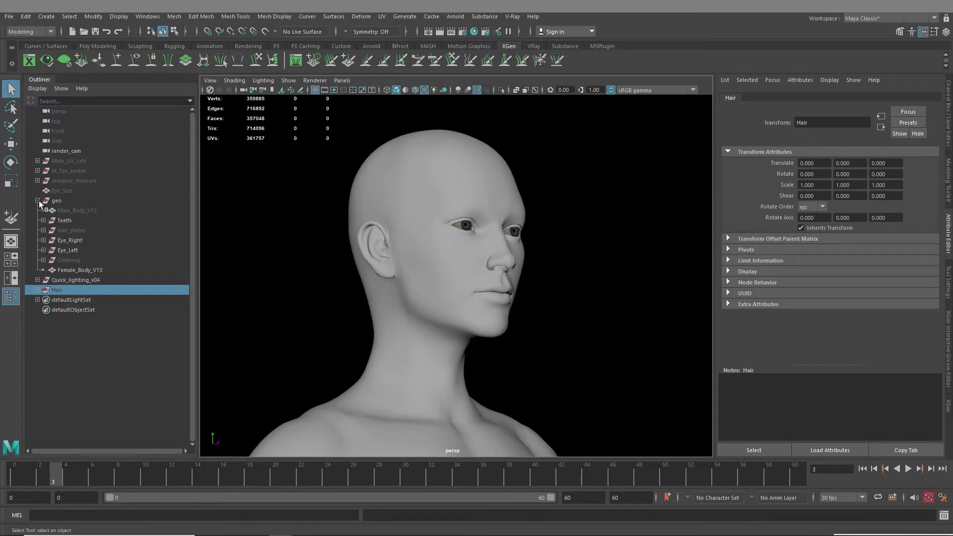
{"action": "left_click", "coordinate": [43, 230]}
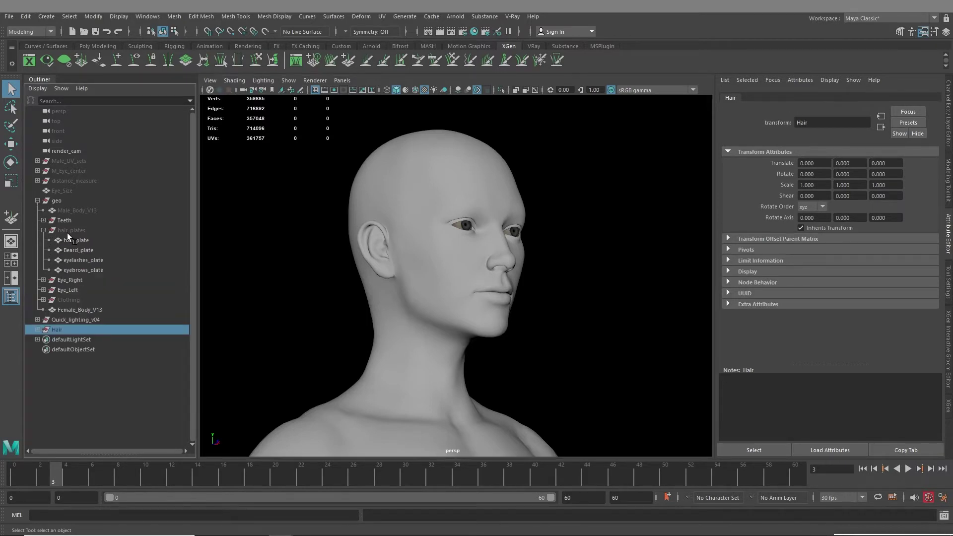
{"action": "left_click", "coordinate": [67, 230]}
{"action": "key", "text": "h"}
{"action": "right_click_drag", "start_coordinate": [513, 336], "coordinate": [412, 287], "text": "alt"}
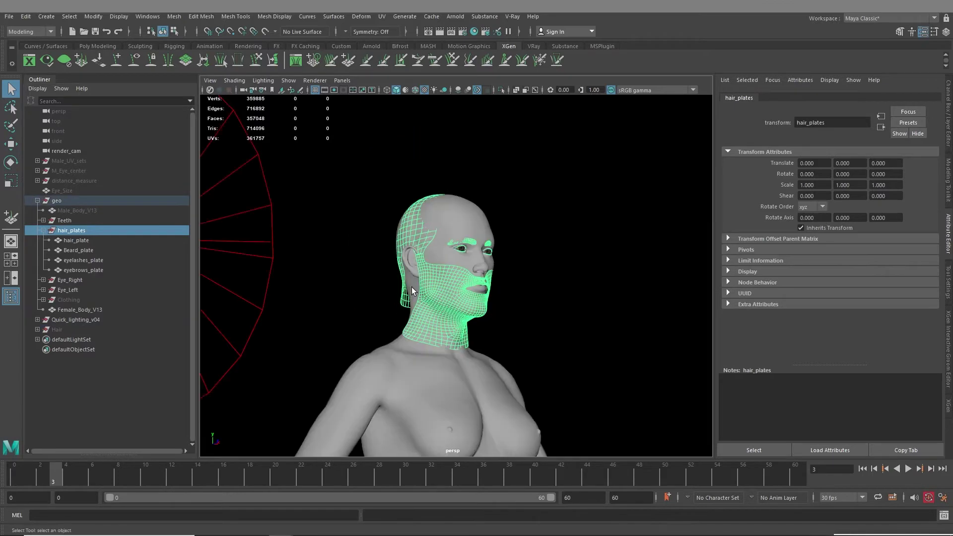
- Examine how the hair, beard, eyelash and eyebrow plates fit the female head from the front and side
{"action": "middle_click_drag", "start_coordinate": [412, 287], "coordinate": [412, 252], "text": "alt"}
{"action": "right_click_drag", "start_coordinate": [412, 253], "coordinate": [464, 312], "text": "alt"}
{"action": "left_click_drag", "start_coordinate": [464, 312], "coordinate": [443, 288], "text": "alt"}
{"action": "middle_click_drag", "start_coordinate": [443, 288], "coordinate": [516, 334], "text": "alt"}
{"action": "middle_click_drag", "start_coordinate": [443, 220], "coordinate": [430, 314], "text": "alt"}
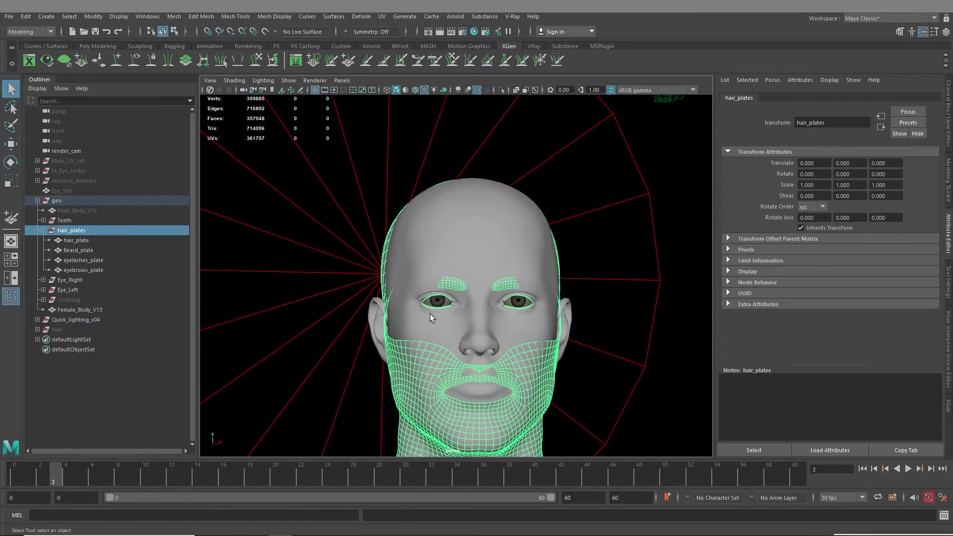
{"action": "left_click_drag", "start_coordinate": [375, 254], "coordinate": [445, 231], "text": "alt"}
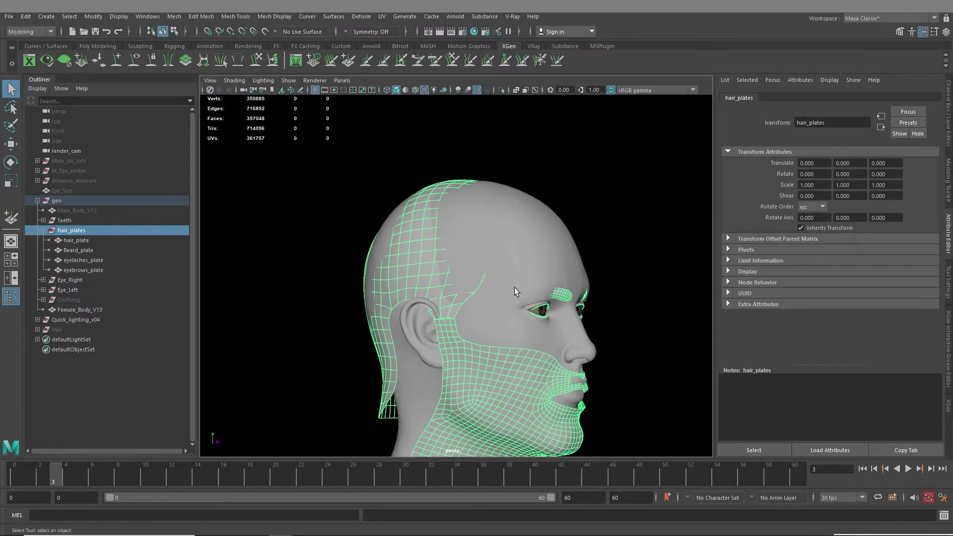
{"action": "middle_click_drag", "start_coordinate": [489, 377], "coordinate": [502, 267], "text": "alt"}
{"action": "right_click_drag", "start_coordinate": [502, 267], "coordinate": [476, 270], "text": "alt"}
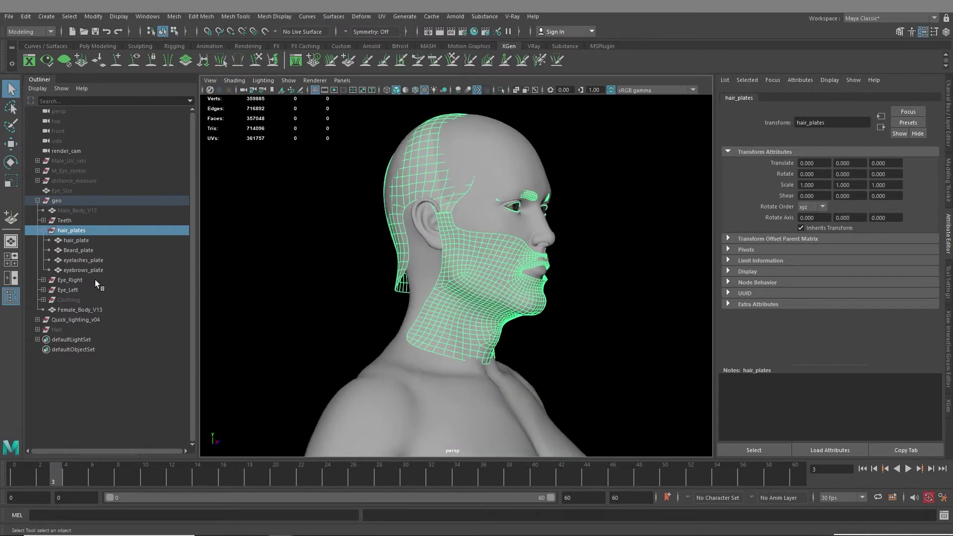
- Hide the hair_plates group, leaving only the female head in view
{"action": "key", "text": "h"}
{"action": "middle_click_drag", "start_coordinate": [496, 314], "coordinate": [494, 332], "text": "alt"}
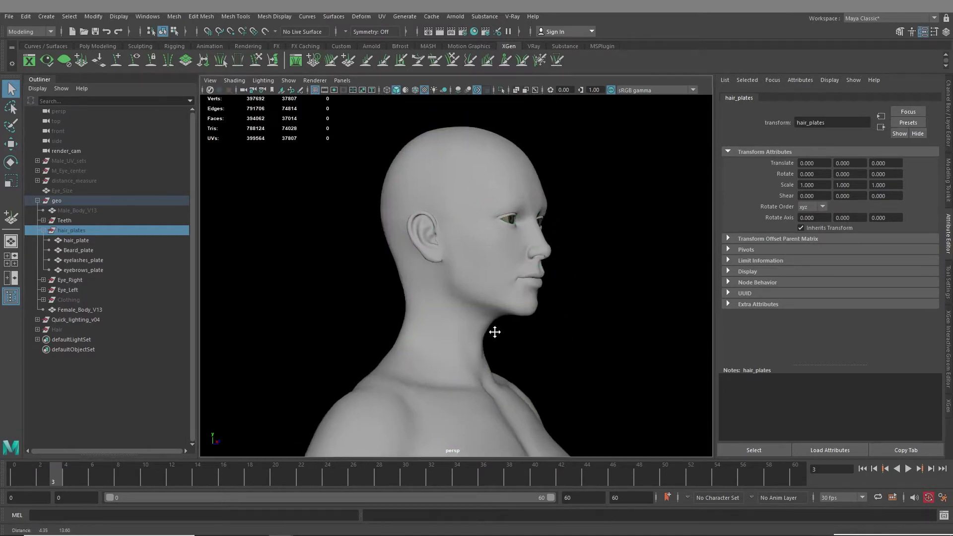
{"action": "right_click_drag", "start_coordinate": [494, 332], "coordinate": [496, 339], "text": "alt"}
{"action": "middle_click_drag", "start_coordinate": [496, 339], "coordinate": [475, 329], "text": "alt"}
- Create a Blend Shape deformer on Male_Body_V13 using Female_Body_V13 as the target shape
{"action": "left_click", "coordinate": [469, 303]}
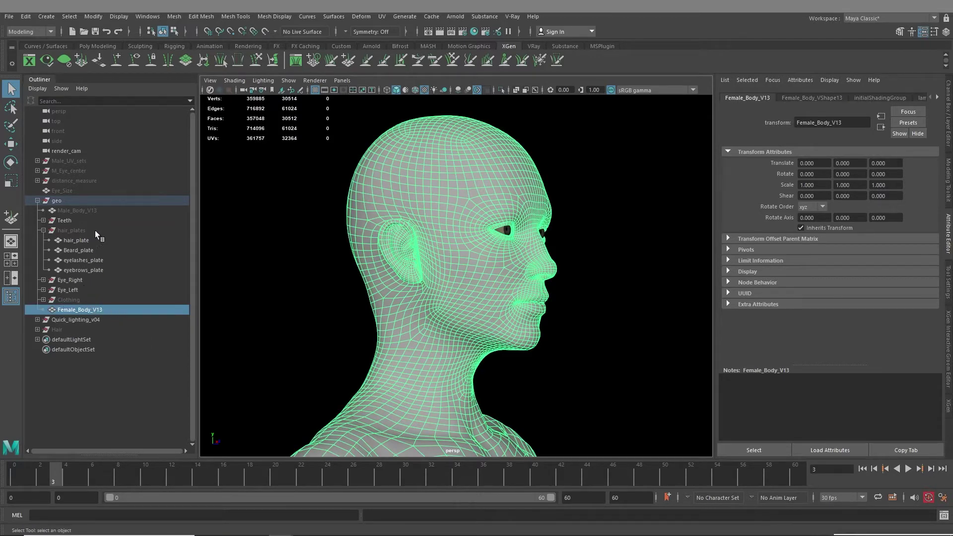
{"action": "left_click", "coordinate": [84, 211], "text": "ctrl"}
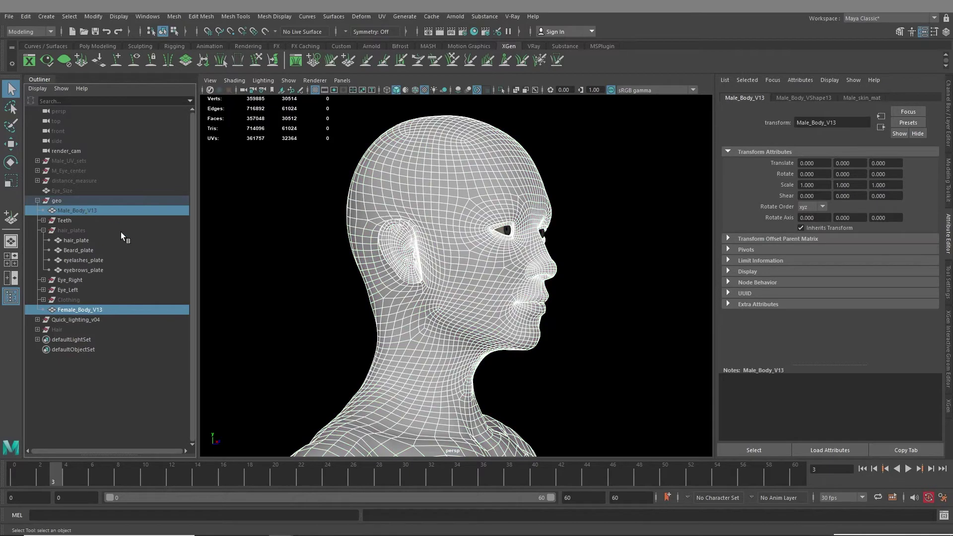
{"action": "left_click", "coordinate": [30, 31]}
{"action": "left_click", "coordinate": [28, 51]}
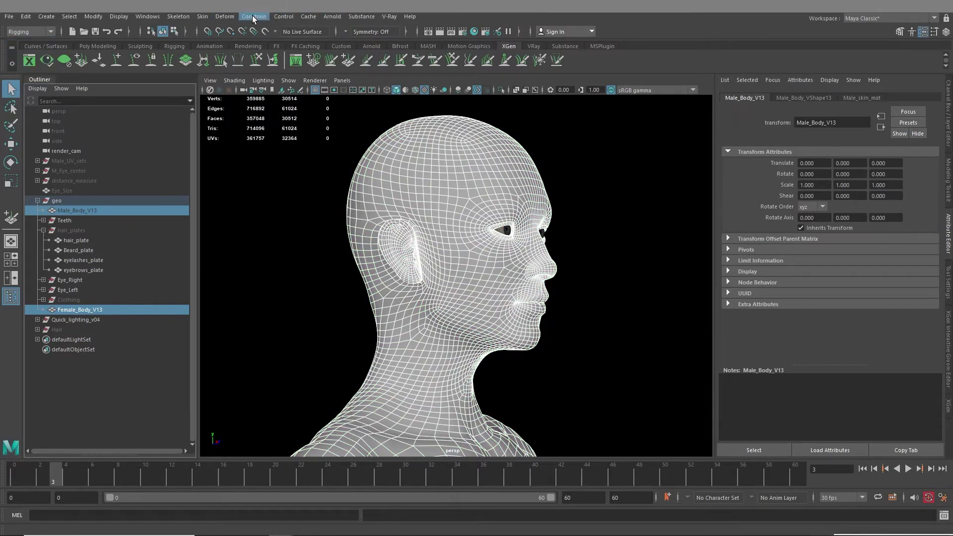
{"action": "left_click", "coordinate": [224, 17]}
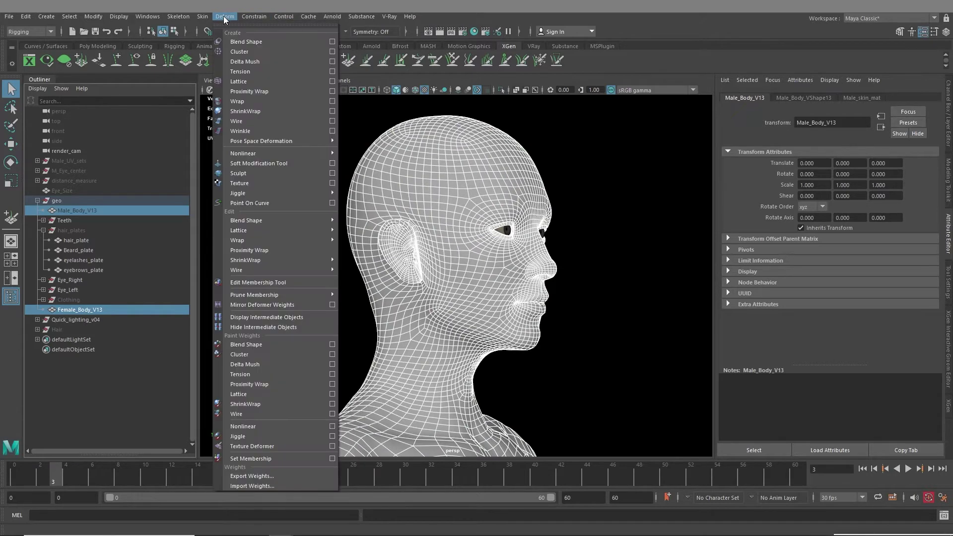
{"action": "left_click", "coordinate": [253, 42]}
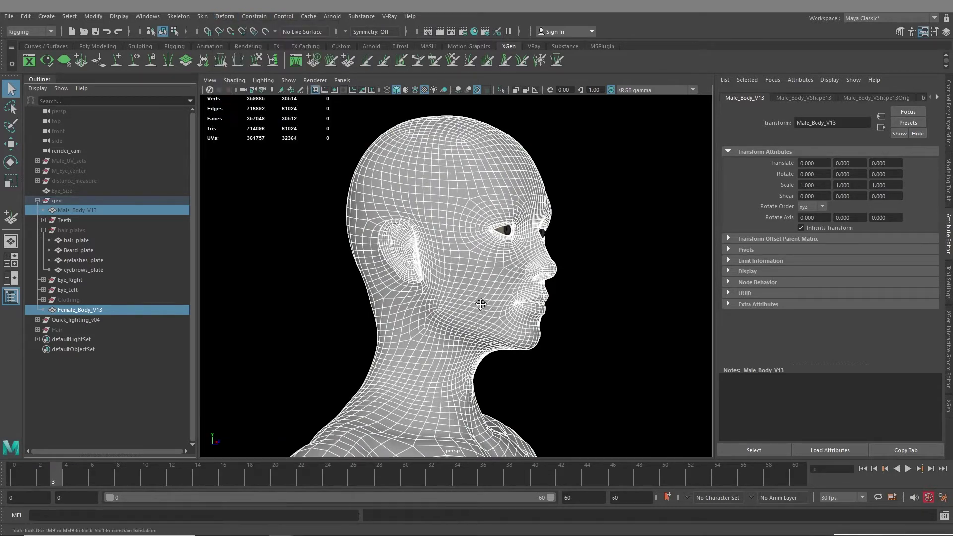
{"action": "middle_click_drag", "start_coordinate": [481, 304], "coordinate": [470, 251], "text": "alt"}
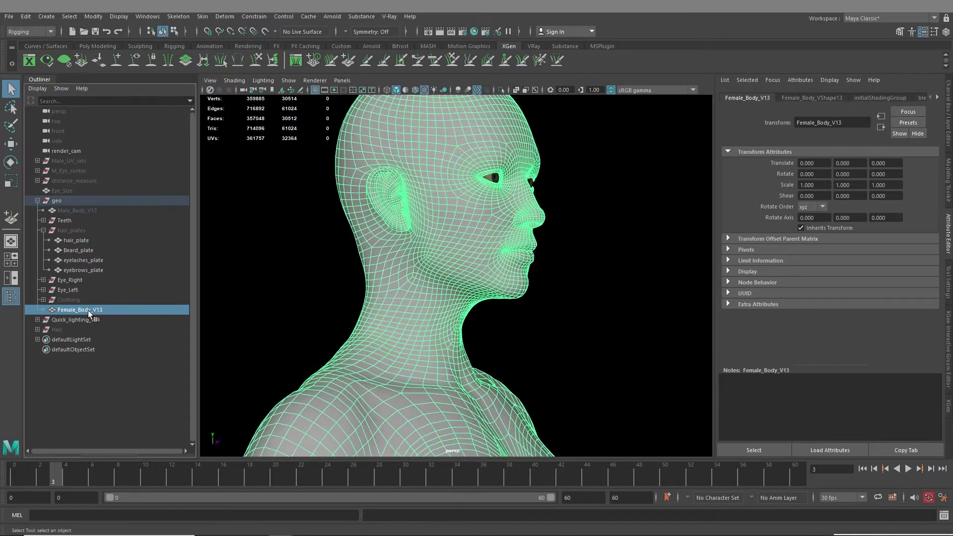
- Hide Female_Body_V13 and show Male_Body_V13
{"action": "key", "text": "ctrl+h"}
{"action": "left_click", "coordinate": [74, 210]}
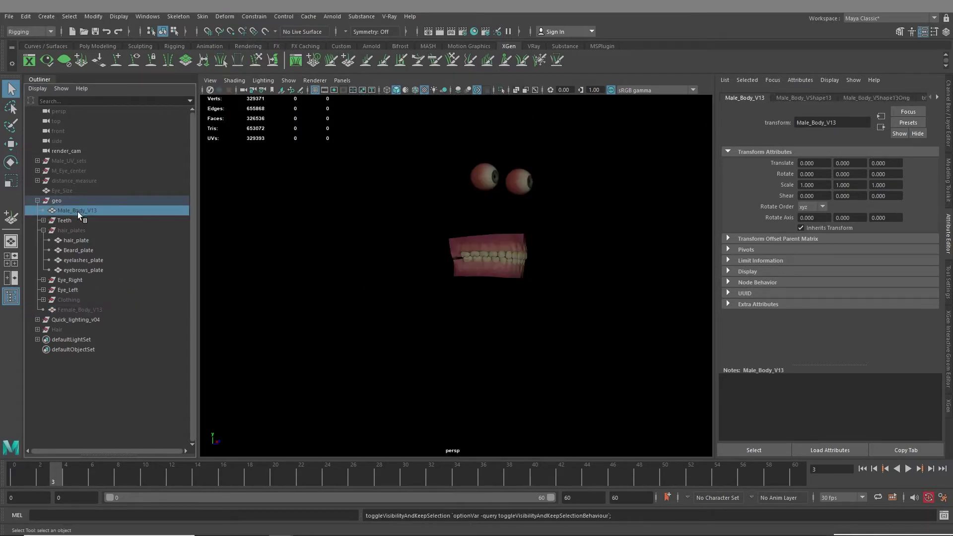
{"action": "key", "text": "h"}
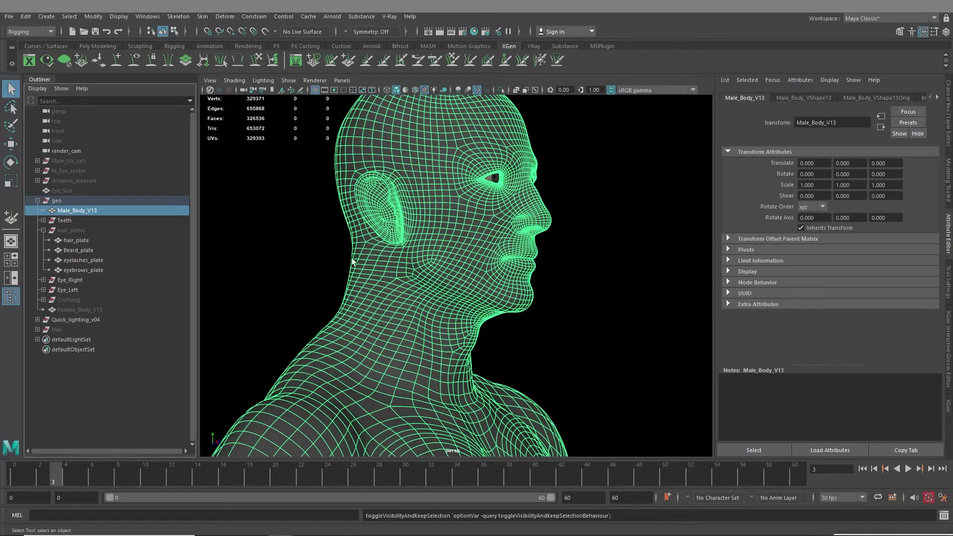
{"action": "middle_click_drag", "start_coordinate": [363, 241], "coordinate": [364, 256], "text": "alt"}
- Show the hair_plates group on the male head
{"action": "left_click", "coordinate": [67, 230]}
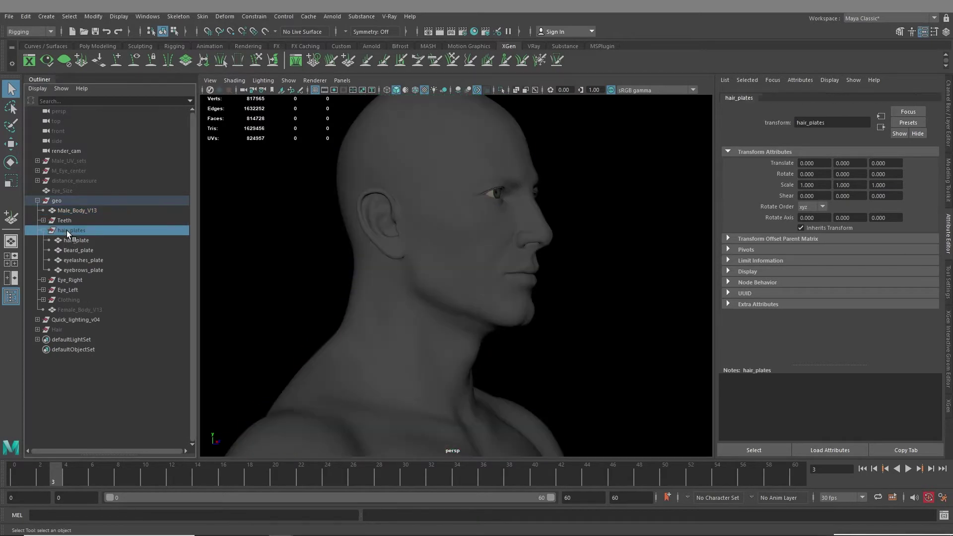
{"action": "key", "text": "h"}
{"action": "left_click_drag", "start_coordinate": [502, 330], "coordinate": [482, 363], "text": "alt"}
{"action": "right_click_drag", "start_coordinate": [482, 362], "coordinate": [426, 329], "text": "alt"}
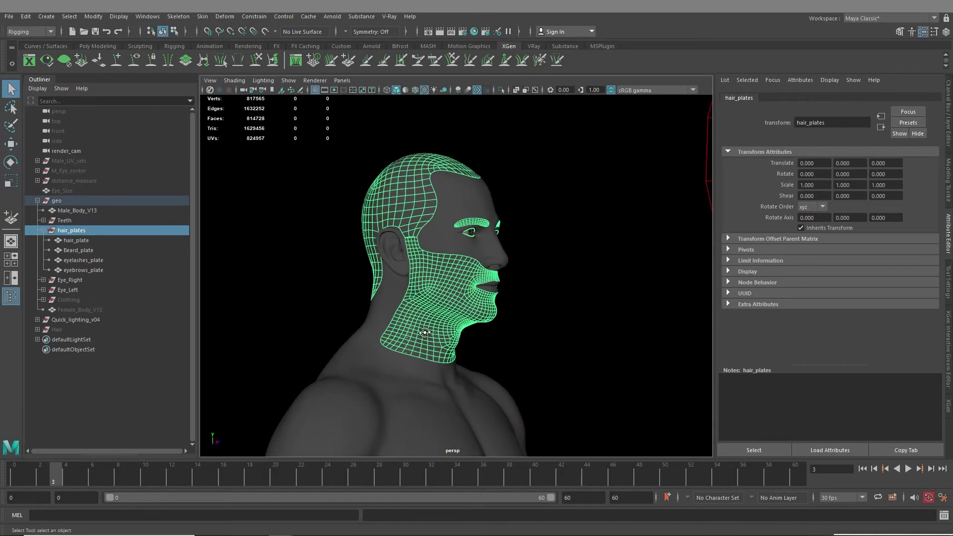
{"action": "left_click_drag", "start_coordinate": [426, 330], "coordinate": [383, 332], "text": "alt"}
- Duplicate hair_plate, Beard_plate, eyelashes_plate and eyebrows_plate, and move the copies out of the geo group to the scene's top level
{"action": "left_click_drag", "start_coordinate": [78, 240], "coordinate": [79, 269]}
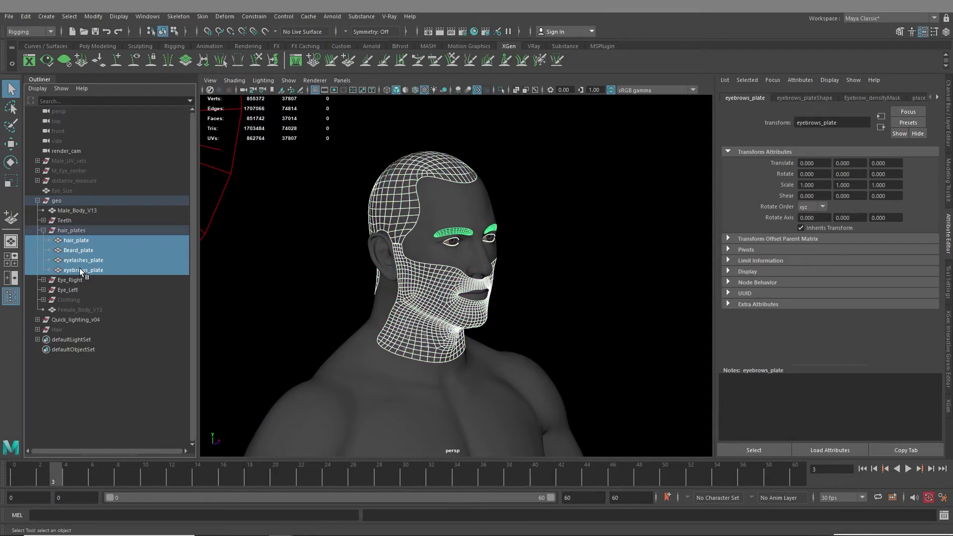
{"action": "left_click", "coordinate": [83, 210], "text": "ctrl"}
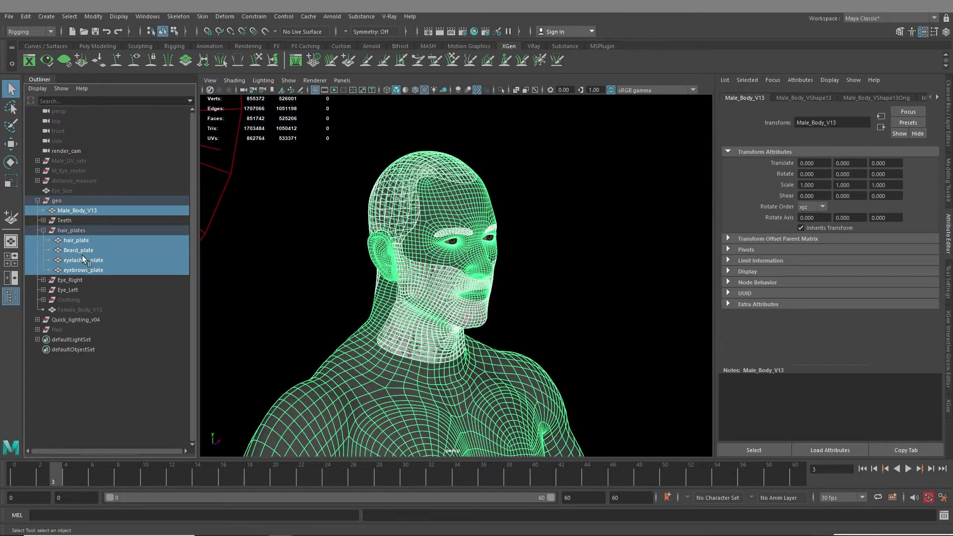
{"action": "left_click_drag", "start_coordinate": [78, 241], "coordinate": [79, 267]}
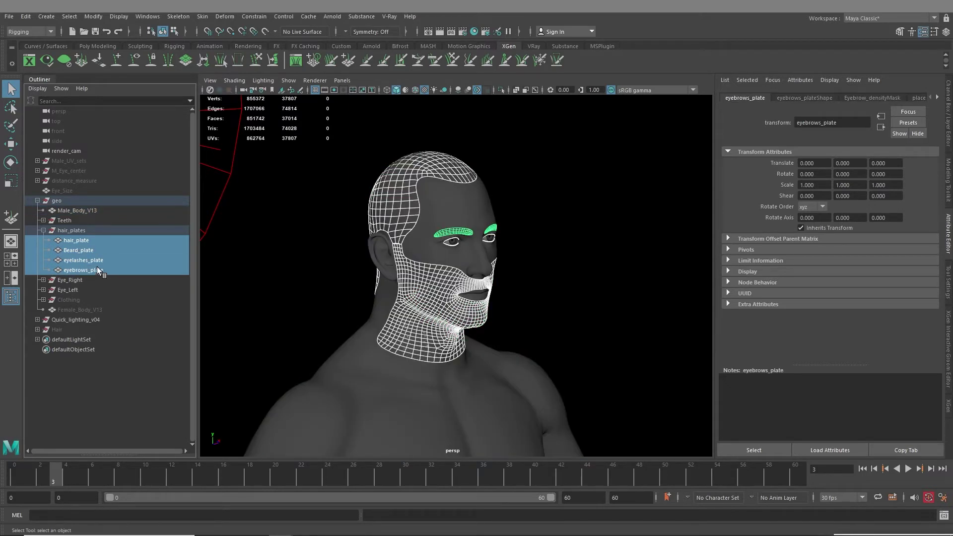
{"action": "key", "text": "ctrl+d"}
{"action": "middle_click_drag", "start_coordinate": [87, 307], "coordinate": [85, 363]}
- Wrap eyebrows_plate1, eyelashes_plate1, Beard_plate1 and hair_plate1 to Male_Body_V13 so the copies follow the body's deformation
{"action": "left_click_drag", "start_coordinate": [74, 334], "coordinate": [78, 360]}
{"action": "left_click", "coordinate": [78, 211], "text": "ctrl"}
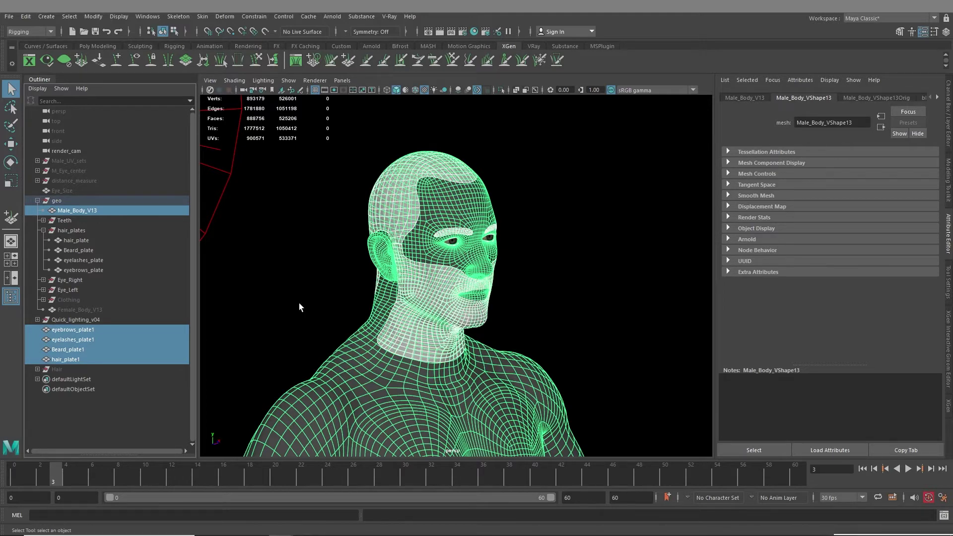
{"action": "left_click", "coordinate": [224, 17]}
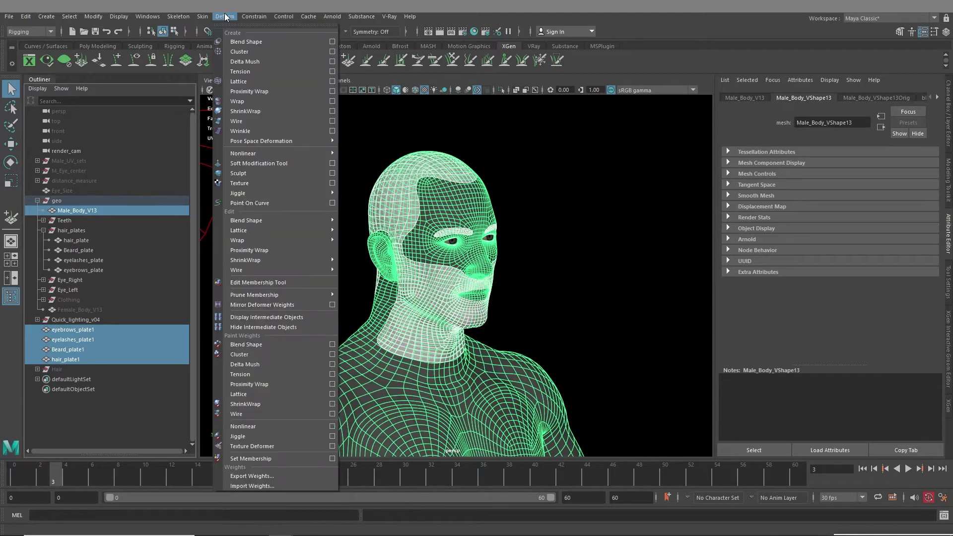
{"action": "left_click", "coordinate": [238, 101]}
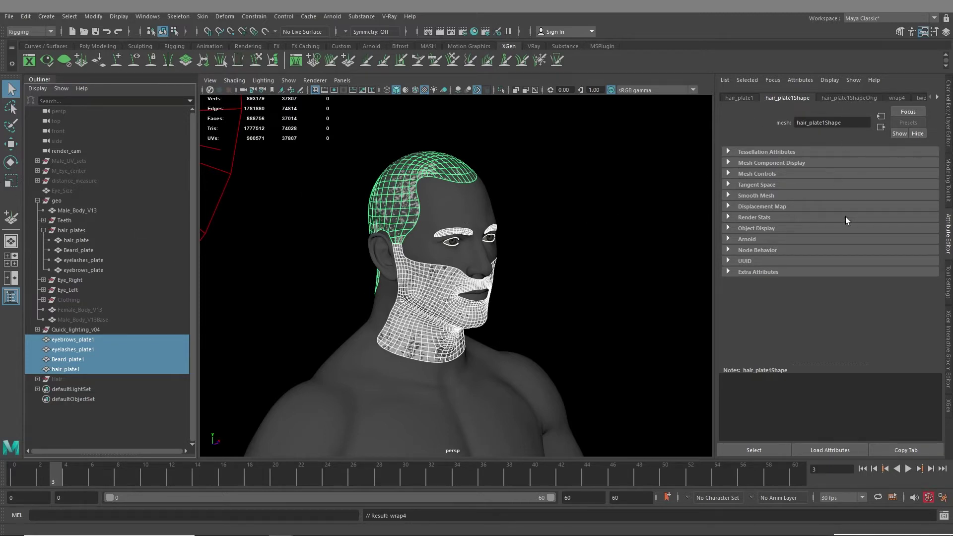
- Try the Female_Body_V13 blend weight of blendShape1 on Male_Body_V13
{"action": "left_click", "coordinate": [949, 105]}
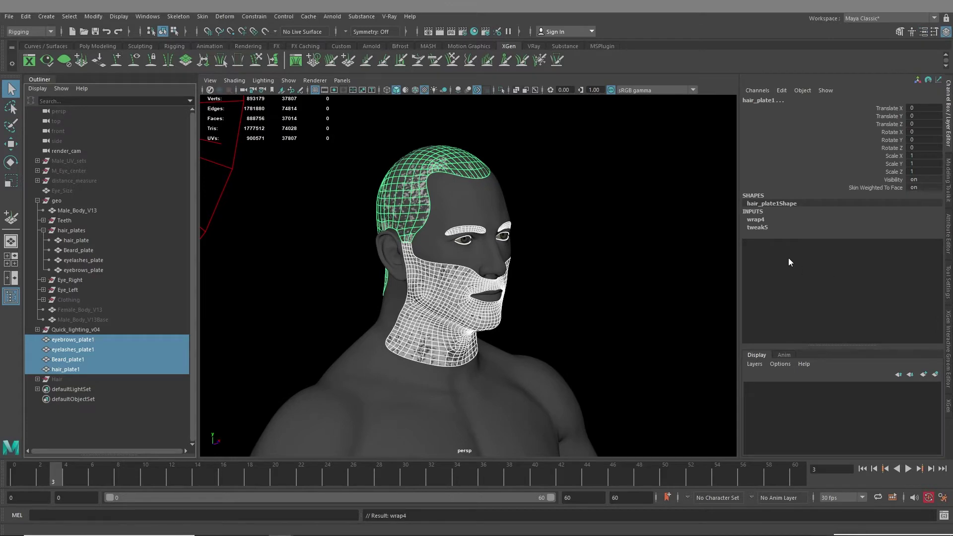
{"action": "left_click", "coordinate": [455, 201]}
{"action": "left_click", "coordinate": [765, 227]}
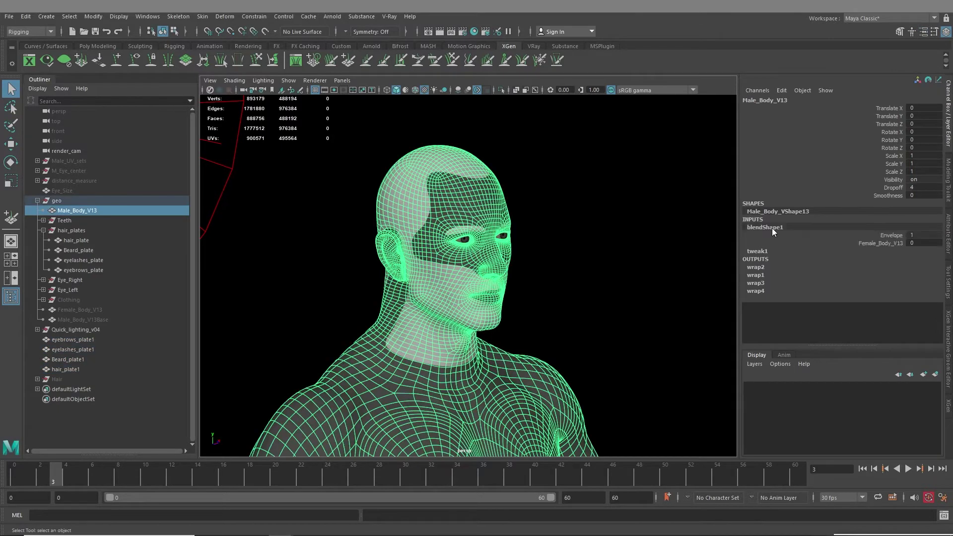
{"action": "left_click", "coordinate": [878, 244]}
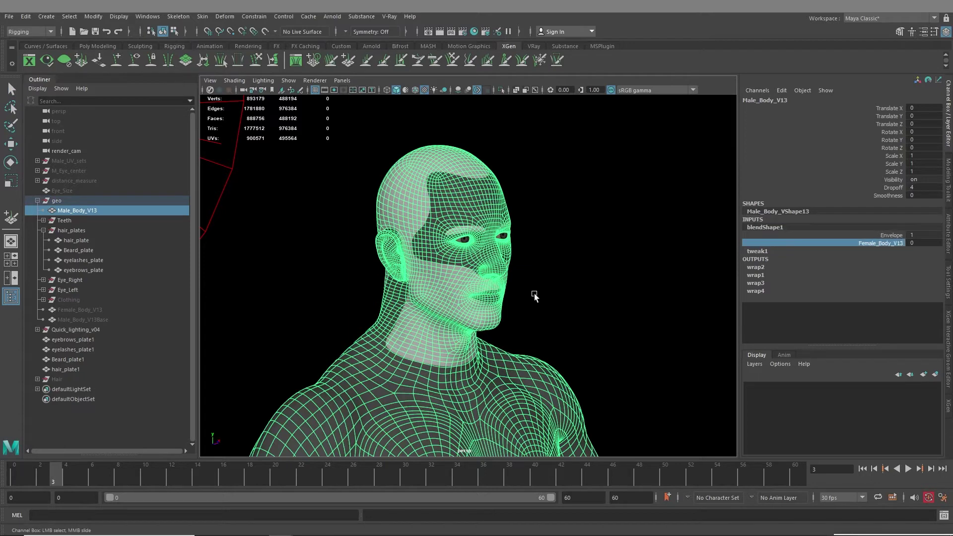
{"action": "middle_click_drag", "start_coordinate": [536, 294], "coordinate": [492, 306]}
- Hide the original hair_plates group and set Male_Body_V13's Female_Body_V13 blend weight to 1
{"action": "left_click", "coordinate": [66, 230]}
{"action": "key", "text": "ctrl+h"}
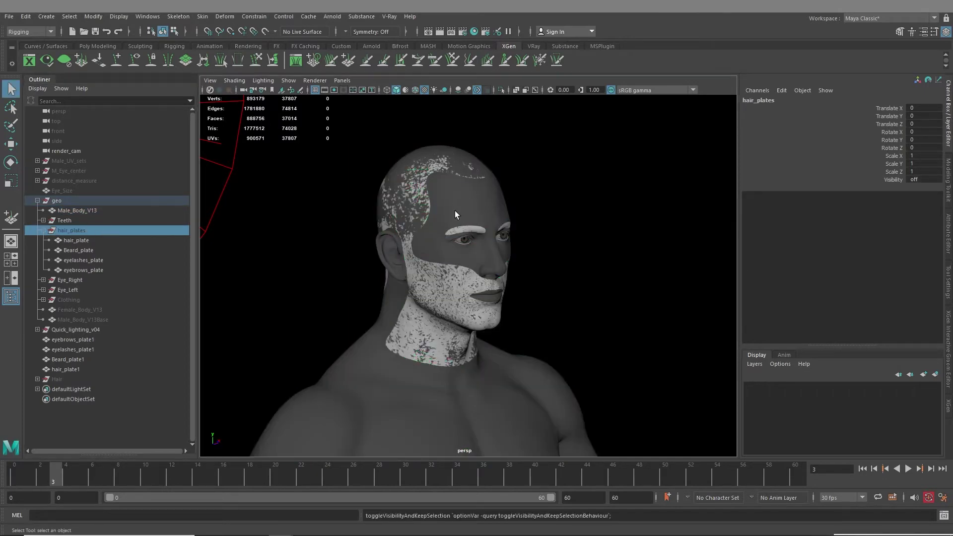
{"action": "left_click", "coordinate": [788, 228]}
{"action": "left_click", "coordinate": [872, 243]}
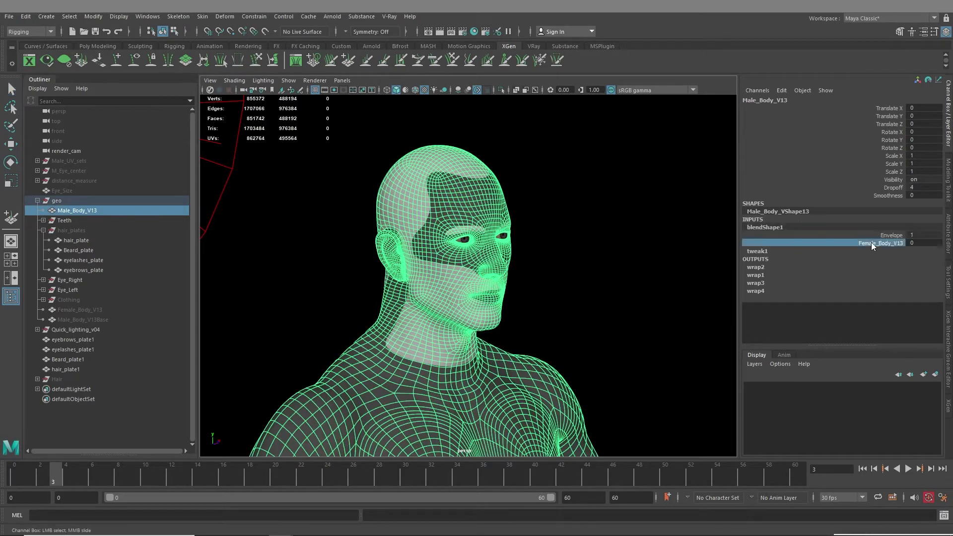
{"action": "middle_click_drag", "start_coordinate": [559, 301], "coordinate": [651, 307]}
{"action": "left_click_drag", "start_coordinate": [597, 305], "coordinate": [559, 312], "text": "alt"}
{"action": "right_click_drag", "start_coordinate": [536, 313], "coordinate": [574, 317], "text": "alt"}
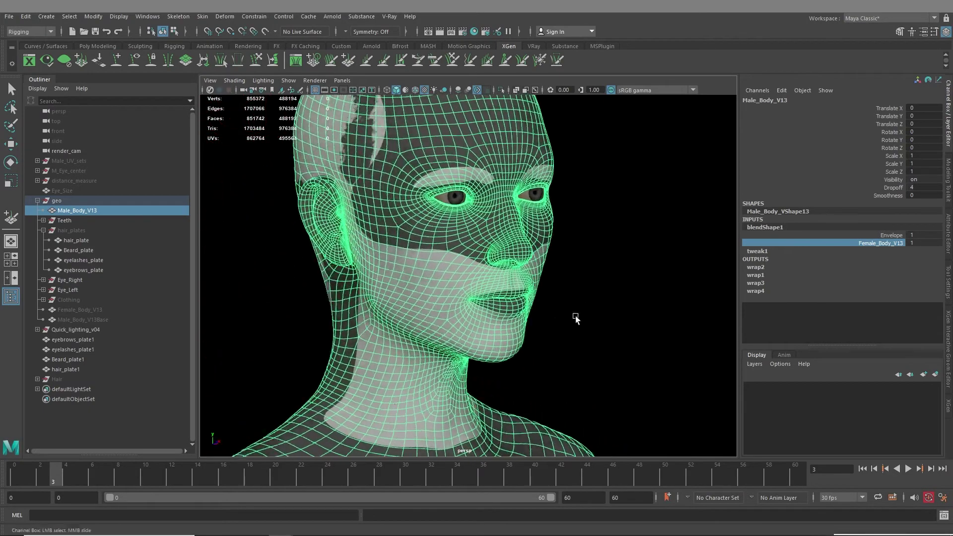
{"action": "left_click_drag", "start_coordinate": [575, 317], "coordinate": [584, 350], "text": "alt"}
{"action": "right_click_drag", "start_coordinate": [583, 350], "coordinate": [550, 346], "text": "alt"}
{"action": "left_click_drag", "start_coordinate": [551, 346], "coordinate": [472, 354], "text": "alt"}
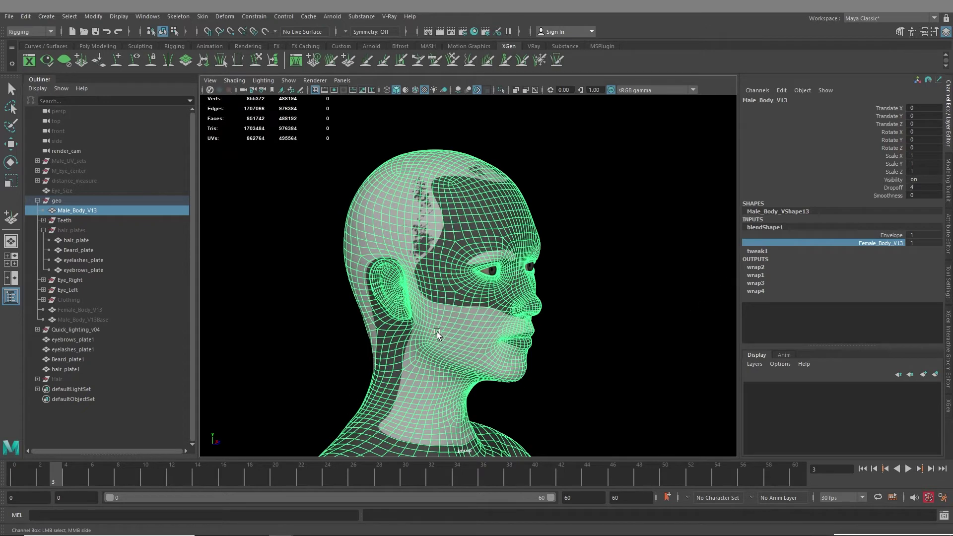
- Delete the construction history of Male_Body_V13 and the four duplicated plates
{"action": "left_click", "coordinate": [85, 210]}
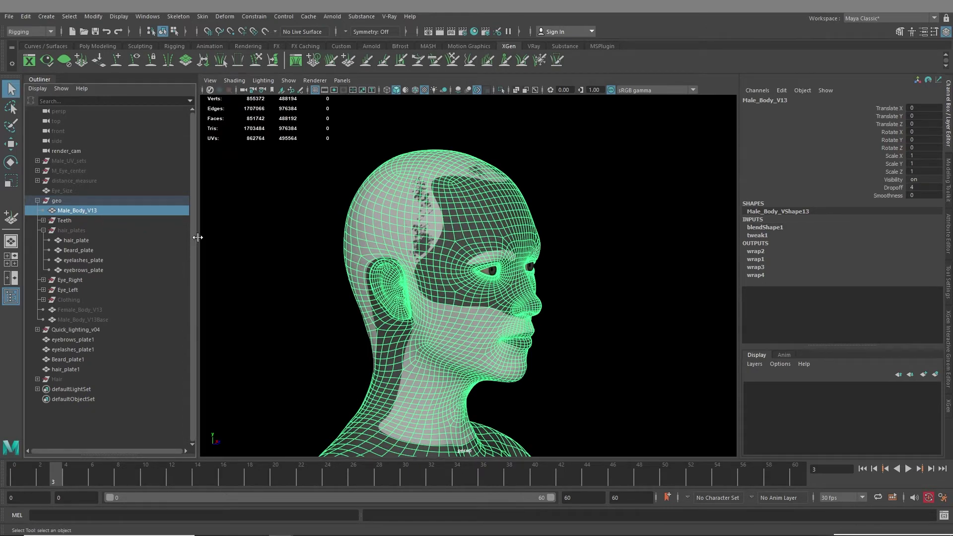
{"action": "key", "text": "alt+shift+d"}
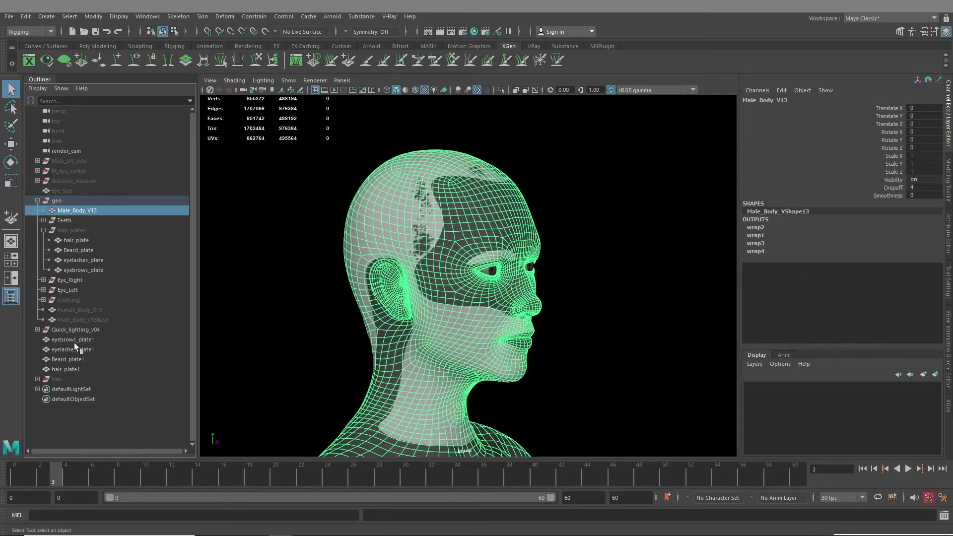
{"action": "left_click_drag", "start_coordinate": [73, 343], "coordinate": [71, 370]}
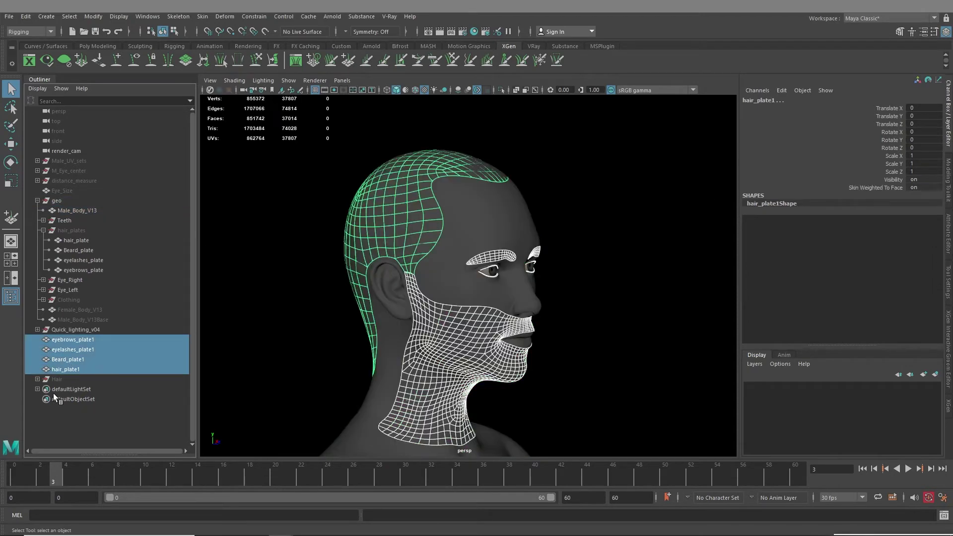
- Examine how the deformed hair, beard, eyebrow and eyelash plates fit the female head from several angles
{"action": "left_click_drag", "start_coordinate": [574, 276], "coordinate": [560, 281], "text": "alt"}
{"action": "right_click_drag", "start_coordinate": [561, 281], "coordinate": [500, 287], "text": "alt"}
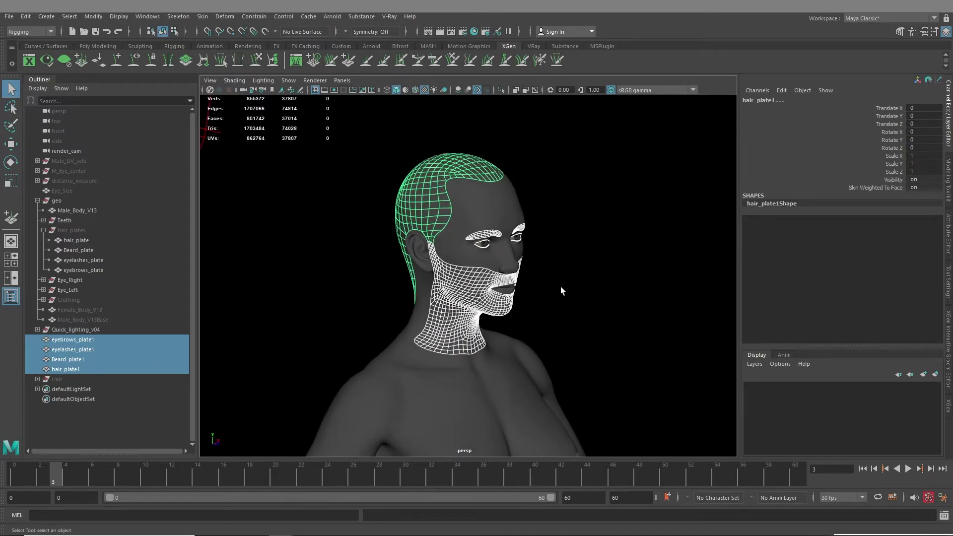
{"action": "left_click_drag", "start_coordinate": [561, 290], "coordinate": [467, 278], "text": "alt"}
{"action": "right_click_drag", "start_coordinate": [447, 285], "coordinate": [496, 296], "text": "alt"}
{"action": "middle_click_drag", "start_coordinate": [495, 296], "coordinate": [499, 336], "text": "alt"}
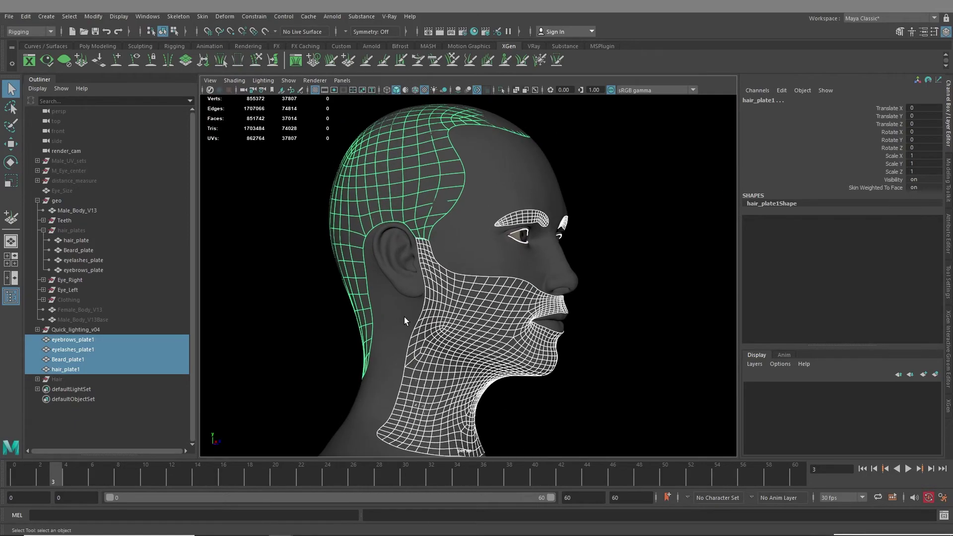
{"action": "middle_click_drag", "start_coordinate": [524, 305], "coordinate": [556, 343], "text": "alt"}
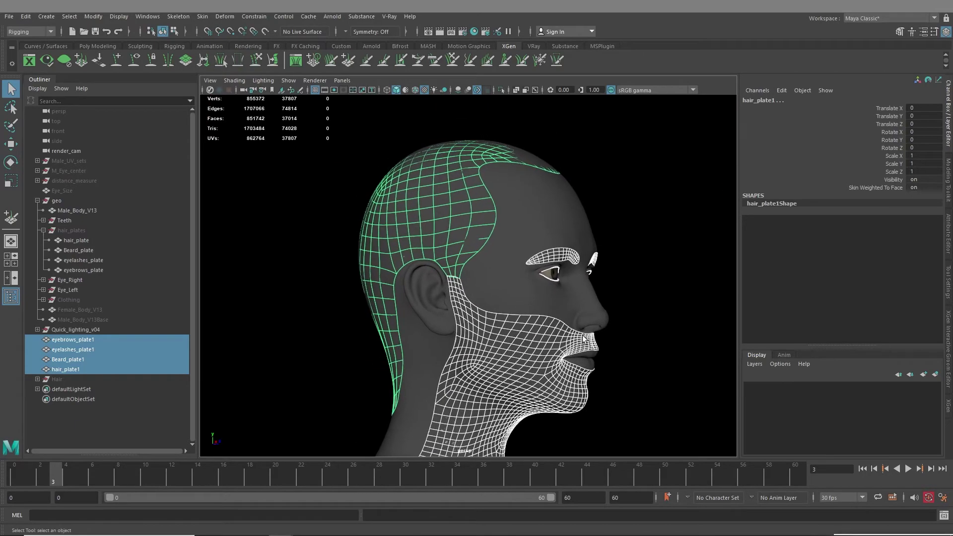
{"action": "left_click_drag", "start_coordinate": [545, 272], "coordinate": [476, 327], "text": "alt"}
{"action": "right_click_drag", "start_coordinate": [476, 327], "coordinate": [477, 337], "text": "alt"}
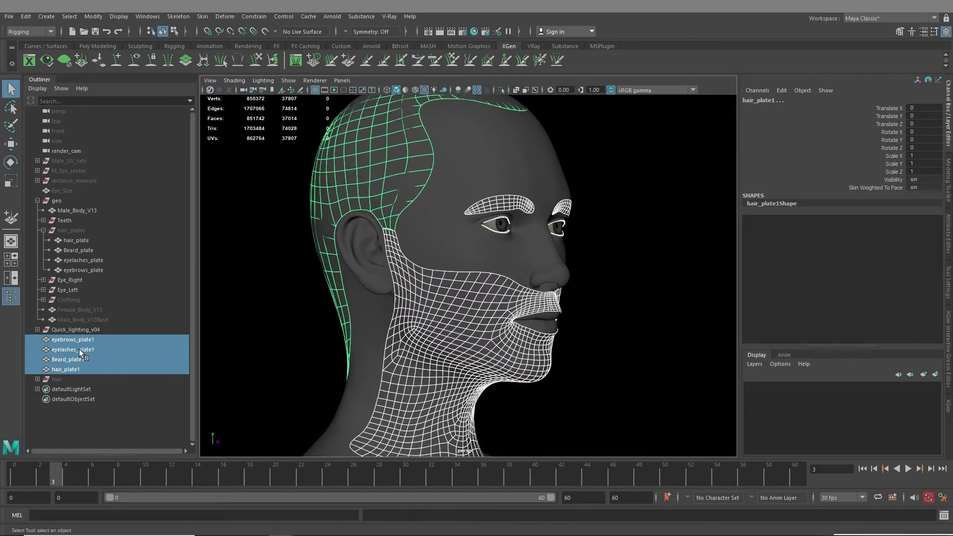
- Group the four duplicated plates, rename the group female_hair_plates and expand it
{"action": "key", "text": "ctrl+g"}
{"action": "double_click", "coordinate": [62, 350]}
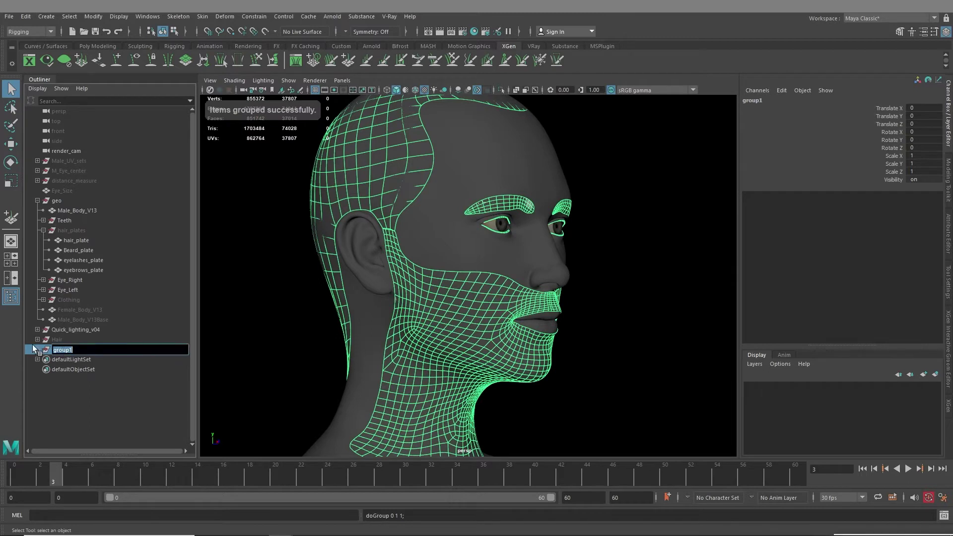
{"action": "type", "text": "female_"}
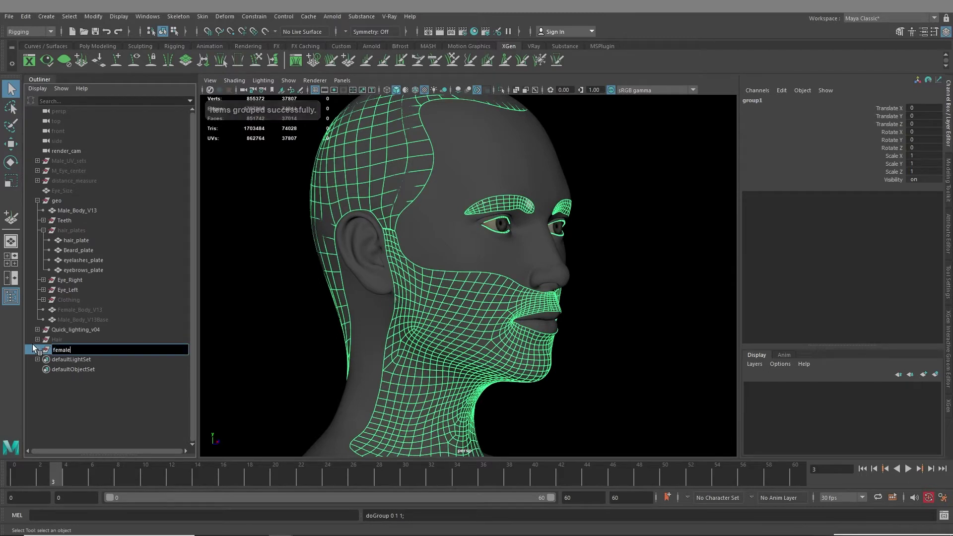
{"action": "type", "text": "hair"}
{"action": "type", "text": "_plate"}
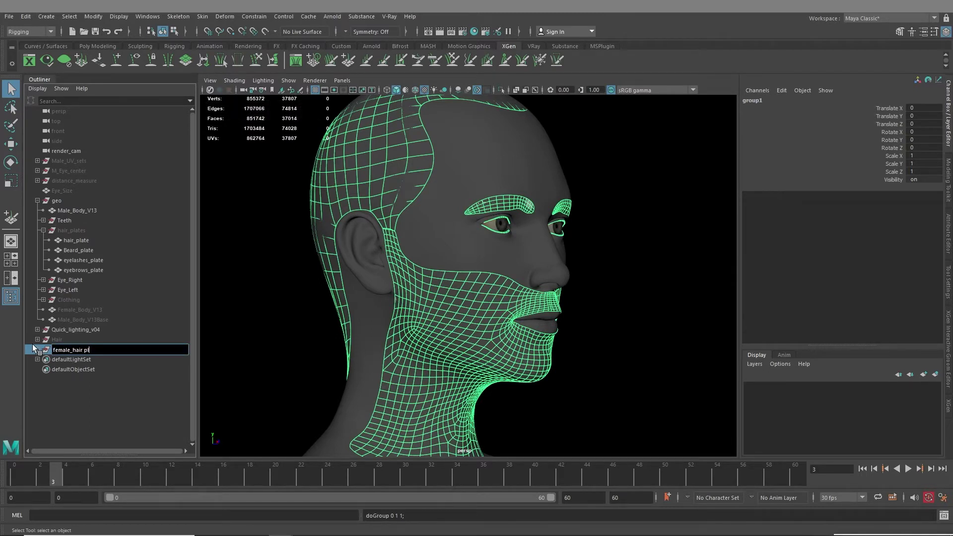
{"action": "key", "text": "Return"}
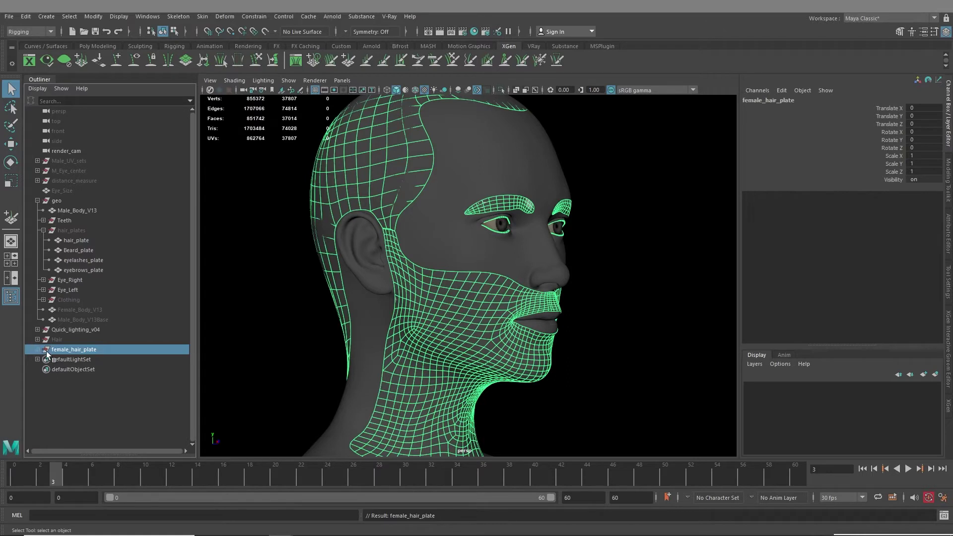
{"action": "double_click", "coordinate": [58, 351]}
{"action": "left_click", "coordinate": [117, 353]}
{"action": "key", "text": "Return"}
{"action": "left_click", "coordinate": [37, 350]}
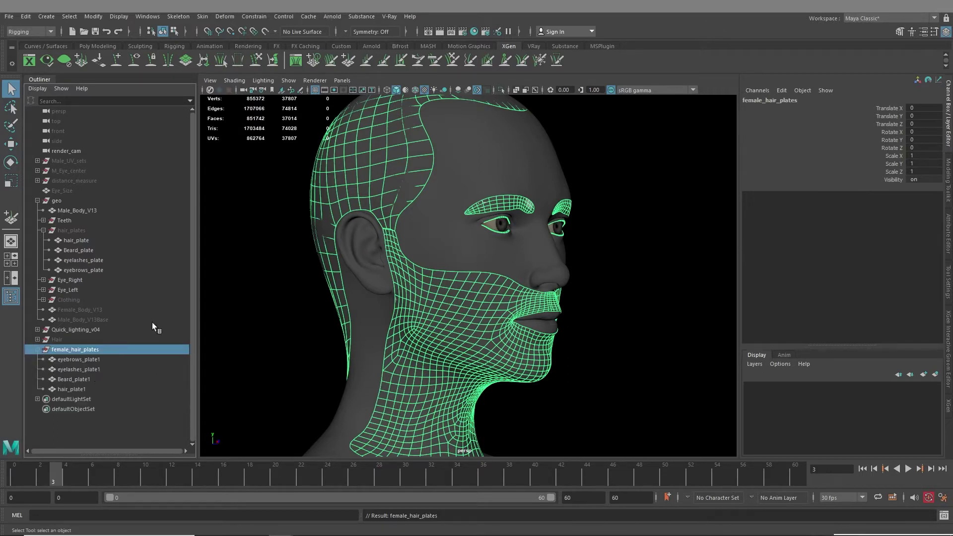
- Show the original hair_plates group inside geo again
{"action": "left_click", "coordinate": [71, 231]}
{"action": "key", "text": "h"}
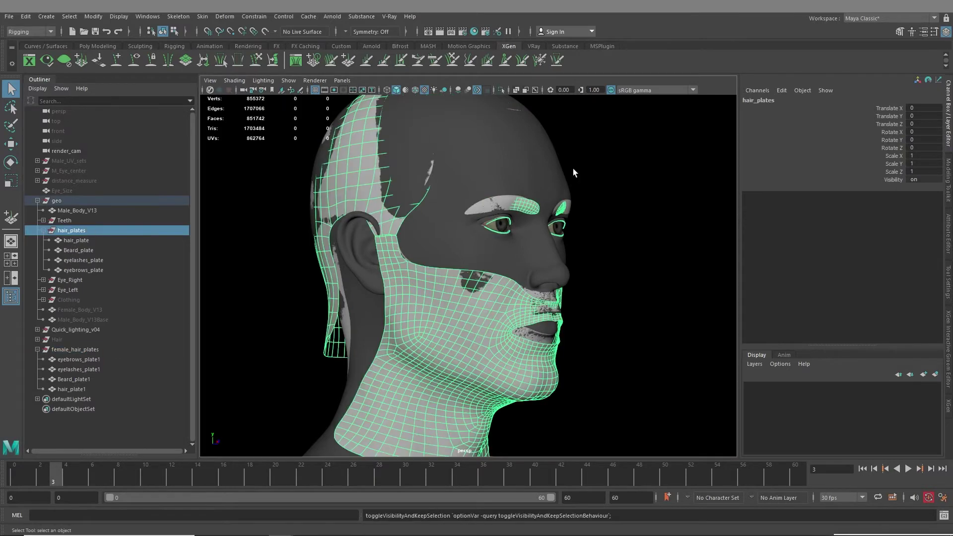
{"action": "left_click", "coordinate": [62, 342]}
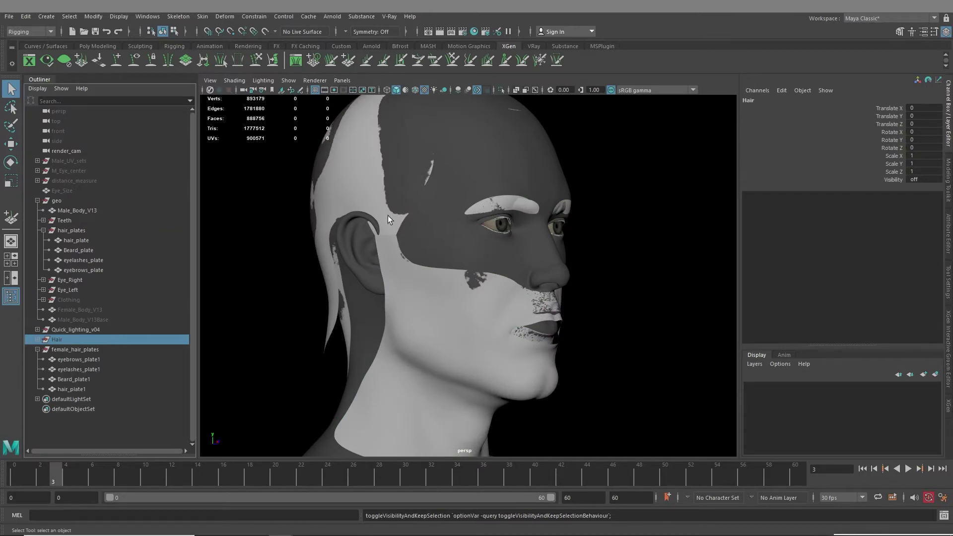
- Create a Blend Shape deformer on eyebrows_plate using eyebrows_plate1 as the target shape
{"action": "left_click", "coordinate": [81, 358]}
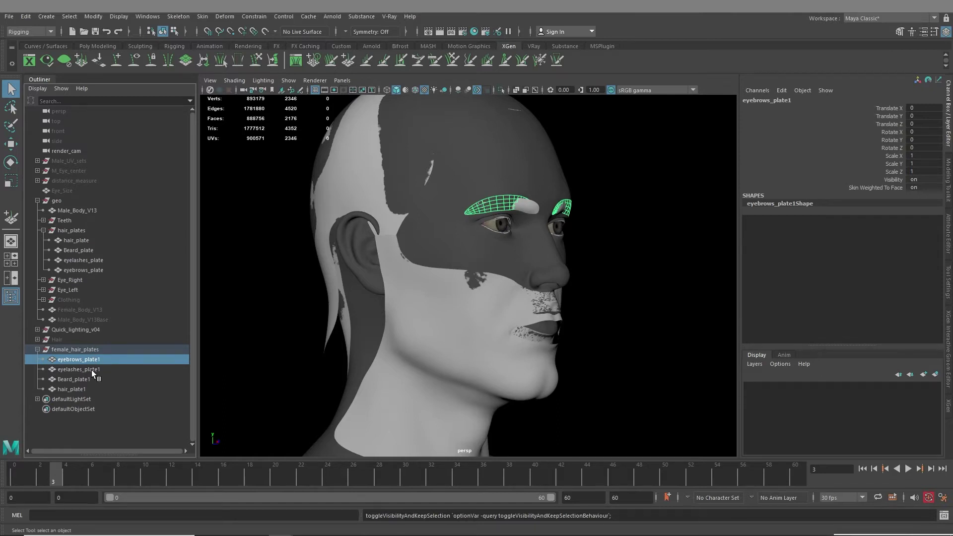
{"action": "left_click", "coordinate": [84, 272], "text": "ctrl"}
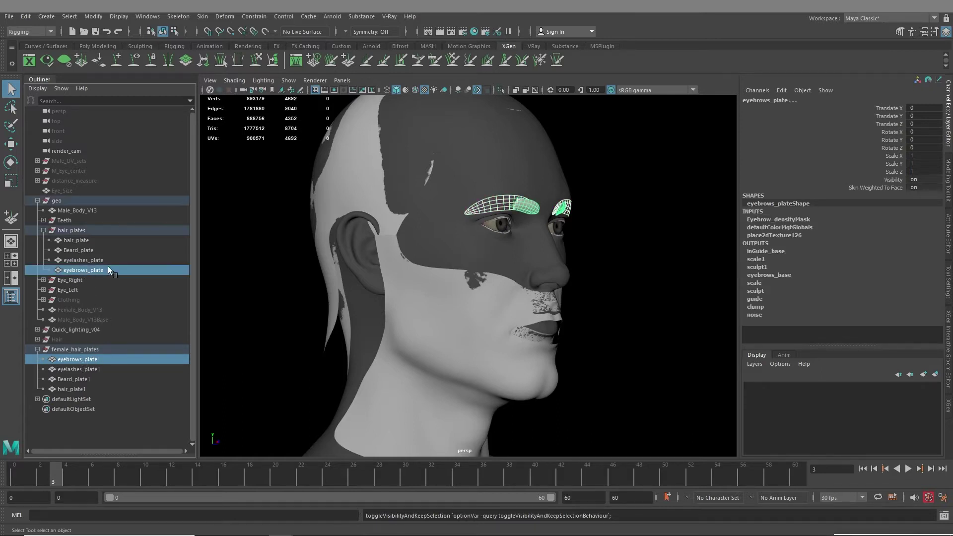
{"action": "left_click", "coordinate": [262, 17]}
{"action": "left_click", "coordinate": [258, 15]}
{"action": "left_click", "coordinate": [224, 16]}
{"action": "left_click", "coordinate": [250, 40]}
- Create Blend Shape deformers on eyelashes_plate, Beard_plate and hair_plate, each using its copy in female_hair_plates as the target
{"action": "left_click", "coordinate": [71, 369]}
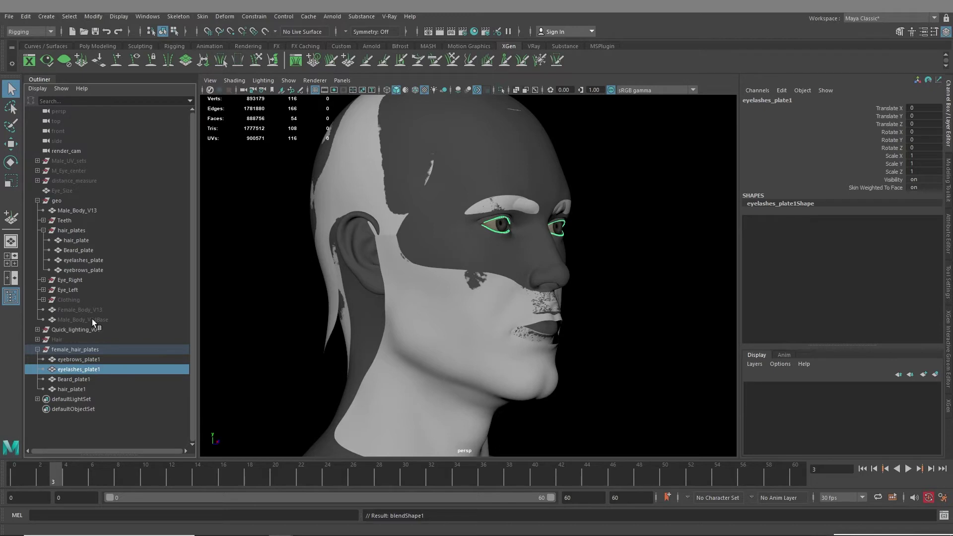
{"action": "left_click", "coordinate": [94, 259], "text": "ctrl"}
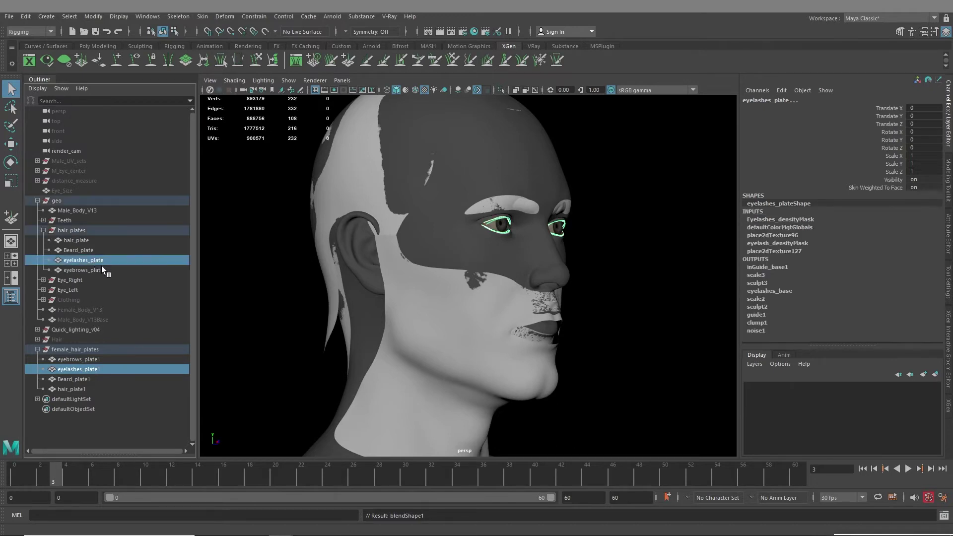
{"action": "key", "text": "g"}
{"action": "left_click", "coordinate": [79, 380]}
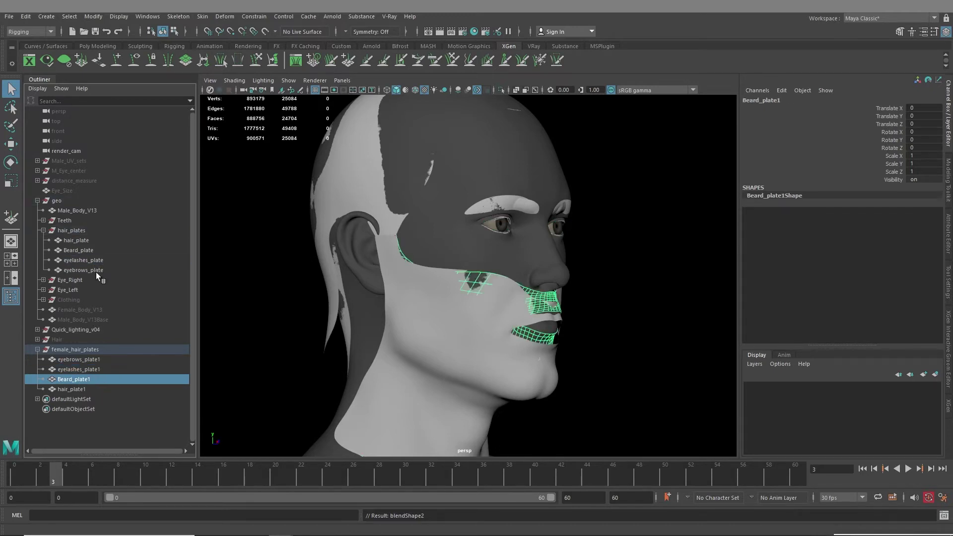
{"action": "left_click", "coordinate": [80, 250], "text": "ctrl"}
{"action": "key", "text": "g"}
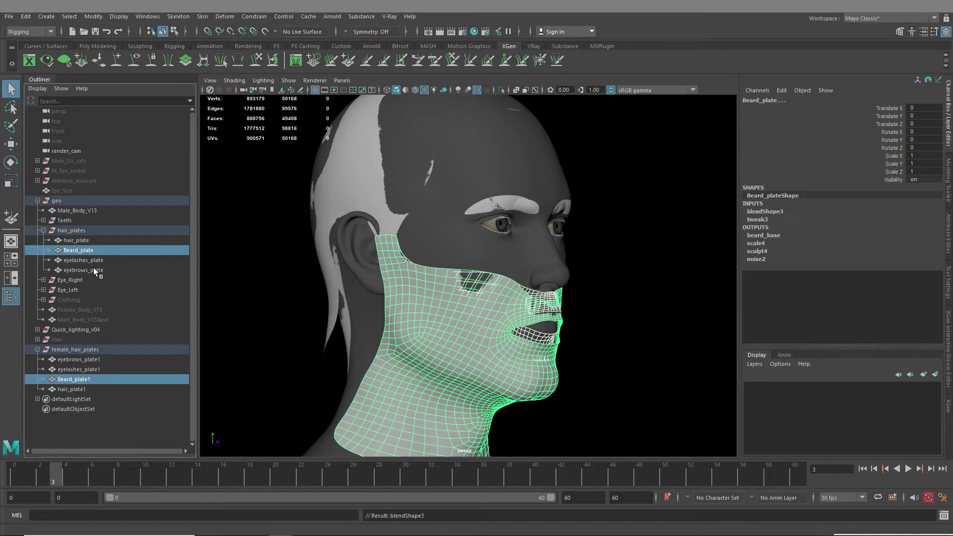
{"action": "left_click", "coordinate": [81, 389]}
{"action": "left_click", "coordinate": [82, 242], "text": "ctrl"}
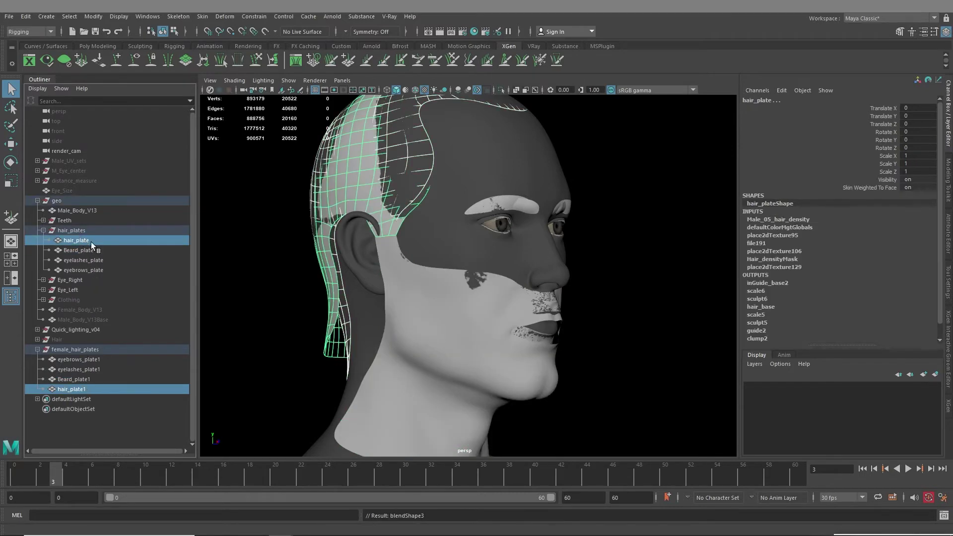
{"action": "key", "text": "g"}
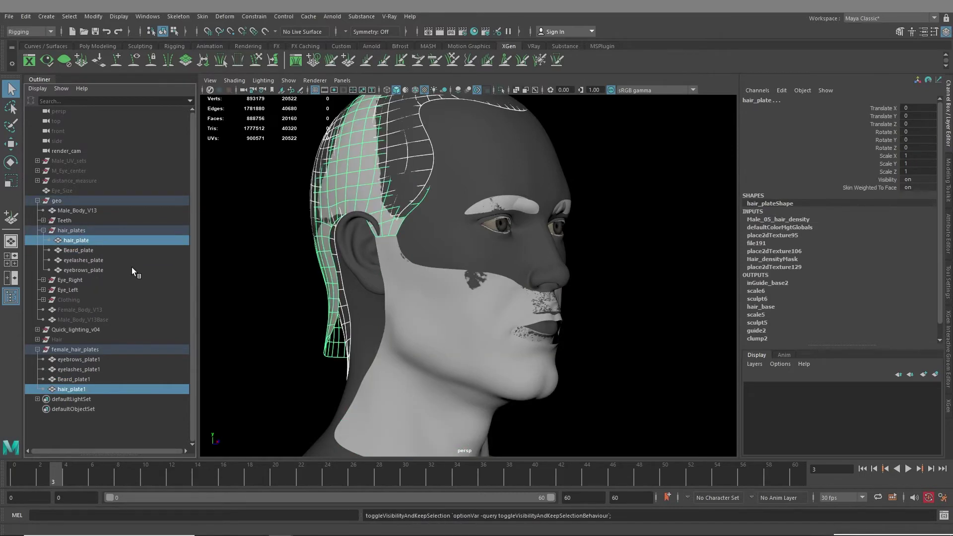
- Hide the female_hair_plates group, leaving the original hair_plates group selected
{"action": "left_click", "coordinate": [75, 350]}
{"action": "key", "text": "h"}
{"action": "left_click", "coordinate": [71, 231]}
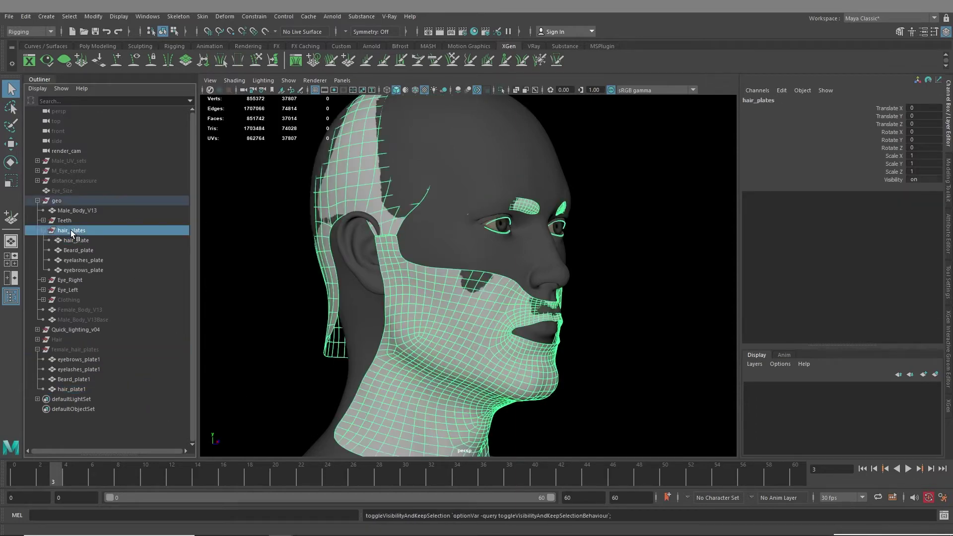
- Raise the blend shape weights of hair_plate and Beard_plate so both plates take the shapes of hair_plate1 and Beard_plate1
{"action": "left_click", "coordinate": [79, 241]}
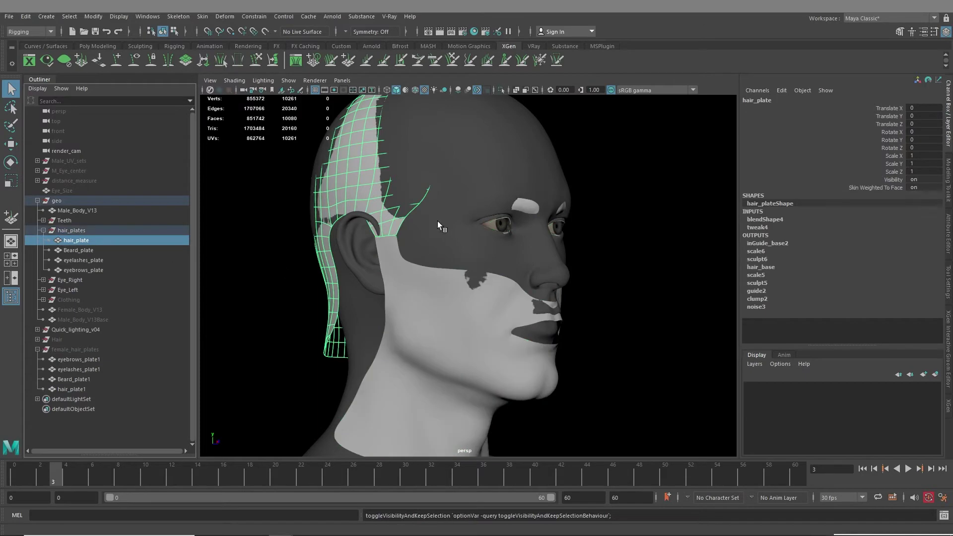
{"action": "left_click", "coordinate": [765, 219]}
{"action": "left_click", "coordinate": [874, 235]}
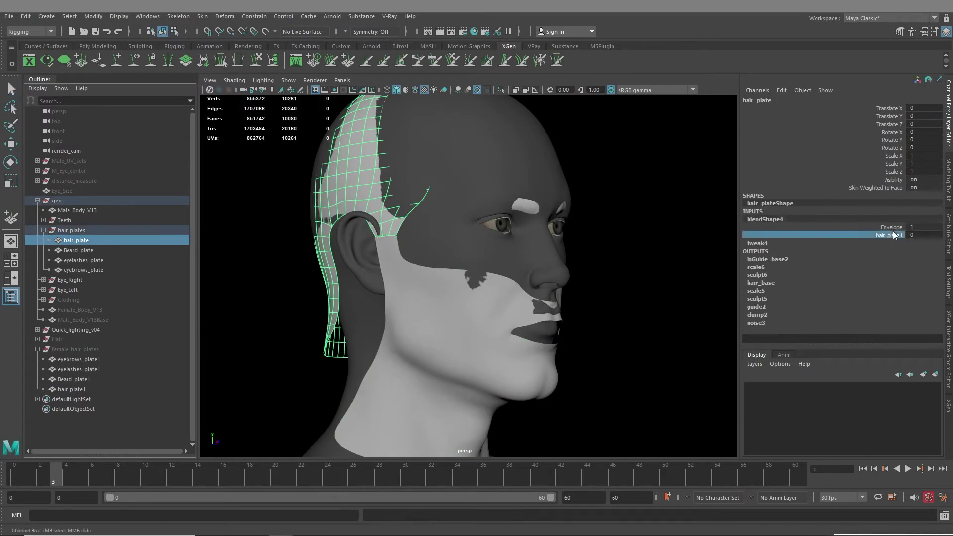
{"action": "middle_click_drag", "start_coordinate": [534, 286], "coordinate": [685, 281]}
{"action": "left_click", "coordinate": [85, 251]}
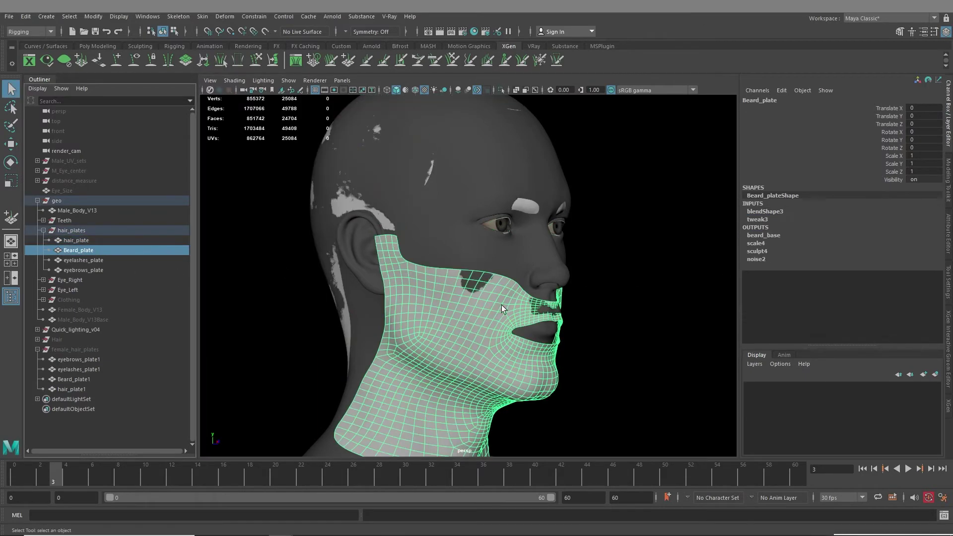
{"action": "left_click", "coordinate": [767, 212]}
{"action": "left_click", "coordinate": [886, 228]}
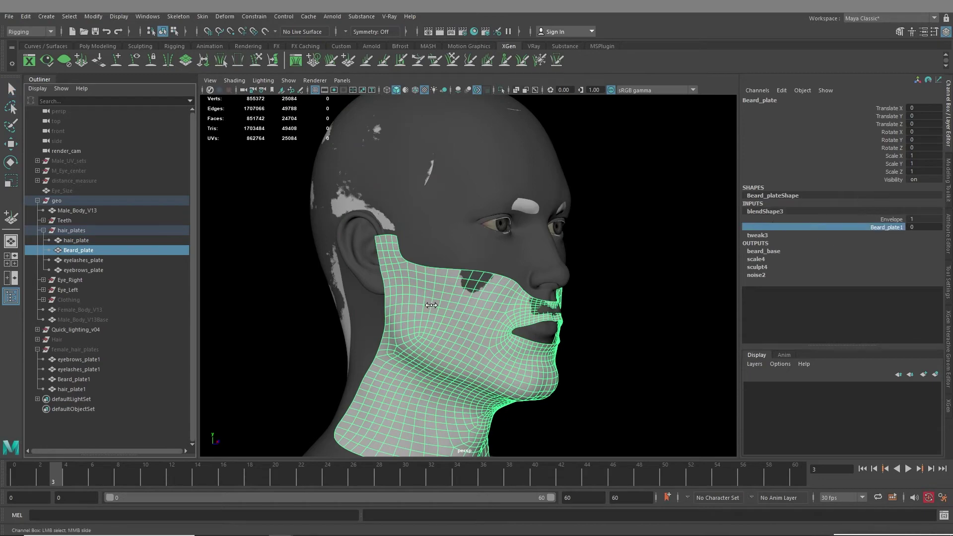
{"action": "middle_click_drag", "start_coordinate": [431, 305], "coordinate": [669, 306]}
- Set the eyelashes_plate blend shape weight to 1 and raise the eyebrows_plate weight to match eyebrows_plate1
{"action": "left_click", "coordinate": [81, 260]}
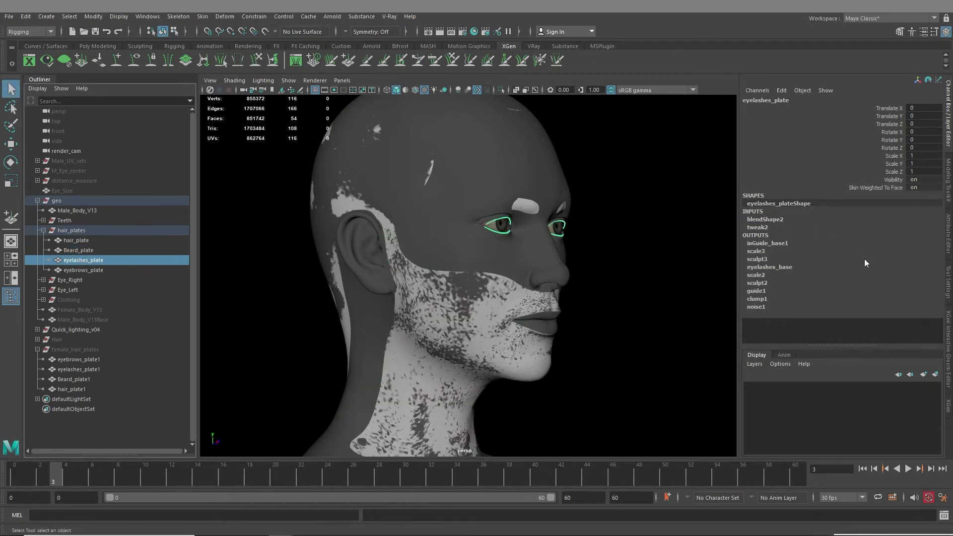
{"action": "left_click", "coordinate": [770, 219]}
{"action": "left_click", "coordinate": [881, 236]}
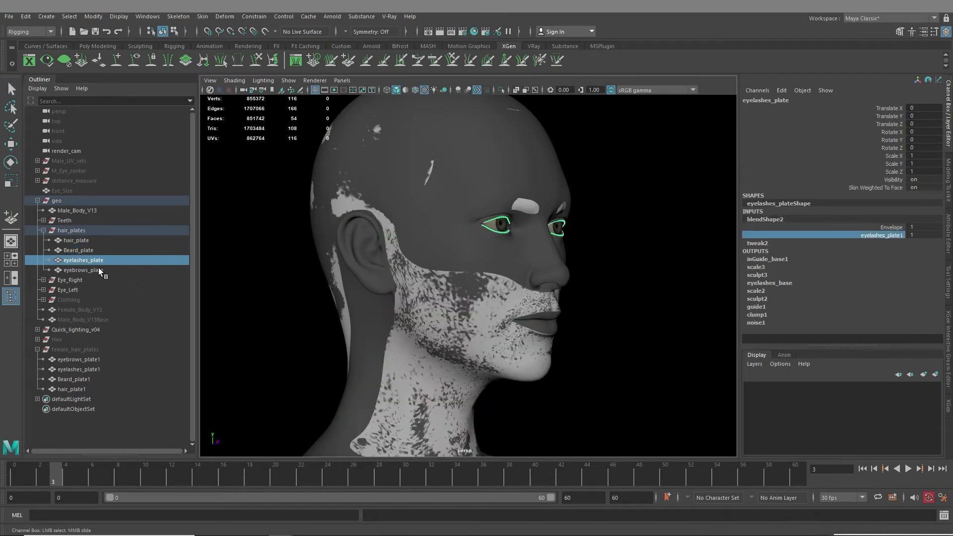
{"action": "left_click", "coordinate": [99, 271]}
{"action": "left_click", "coordinate": [771, 219]}
{"action": "left_click", "coordinate": [875, 235]}
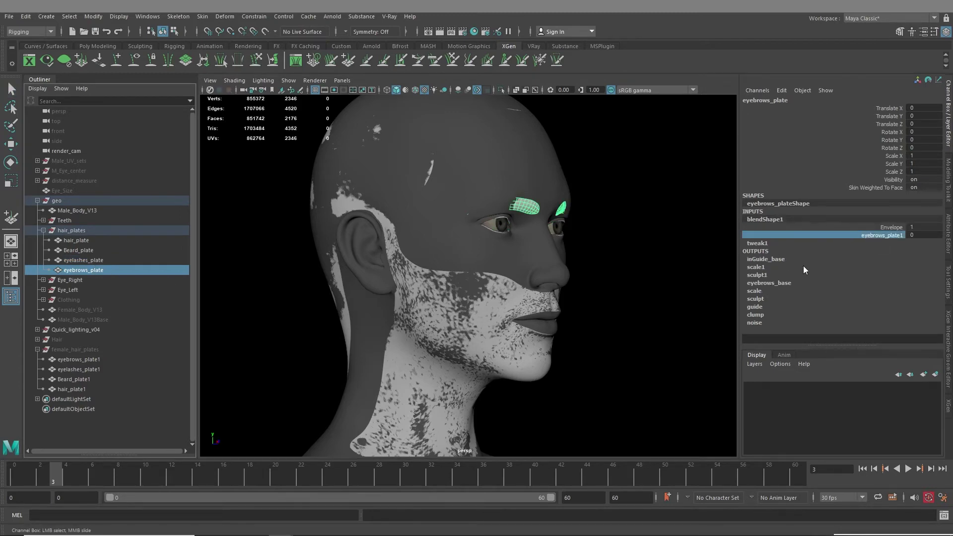
{"action": "middle_click_drag", "start_coordinate": [591, 337], "coordinate": [714, 364]}
- Hide the original hair_plates group and show the Hair group on the head
{"action": "left_click_drag", "start_coordinate": [562, 323], "coordinate": [493, 320], "text": "alt"}
{"action": "right_click_drag", "start_coordinate": [493, 319], "coordinate": [445, 336], "text": "alt"}
{"action": "left_click_drag", "start_coordinate": [445, 336], "coordinate": [422, 325], "text": "alt"}
{"action": "right_click_drag", "start_coordinate": [422, 325], "coordinate": [437, 310], "text": "alt"}
{"action": "left_click", "coordinate": [73, 231]}
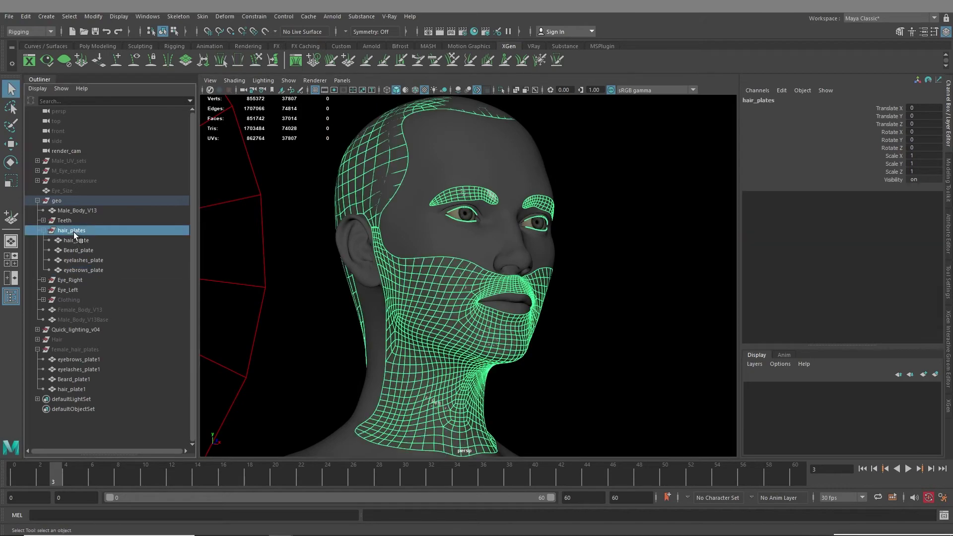
{"action": "key", "text": "h"}
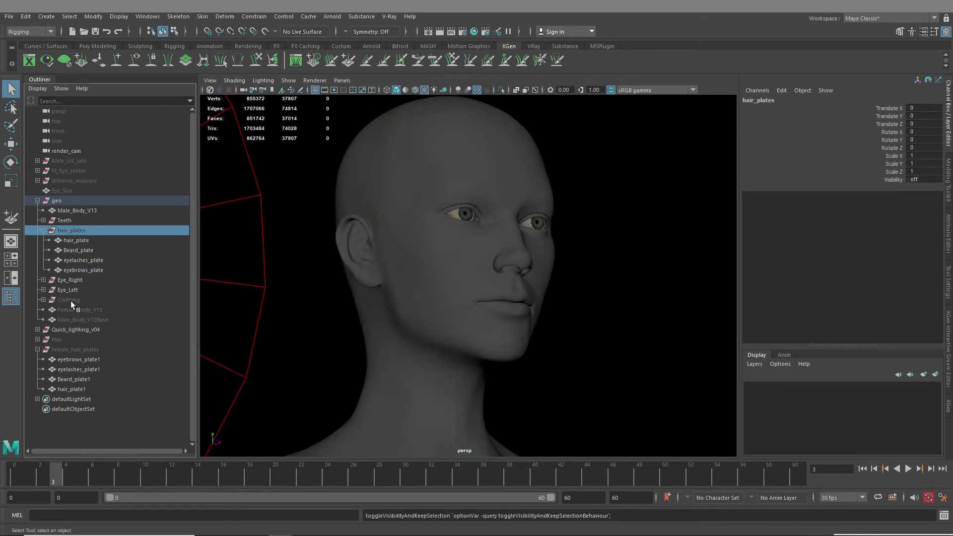
{"action": "left_click", "coordinate": [54, 341]}
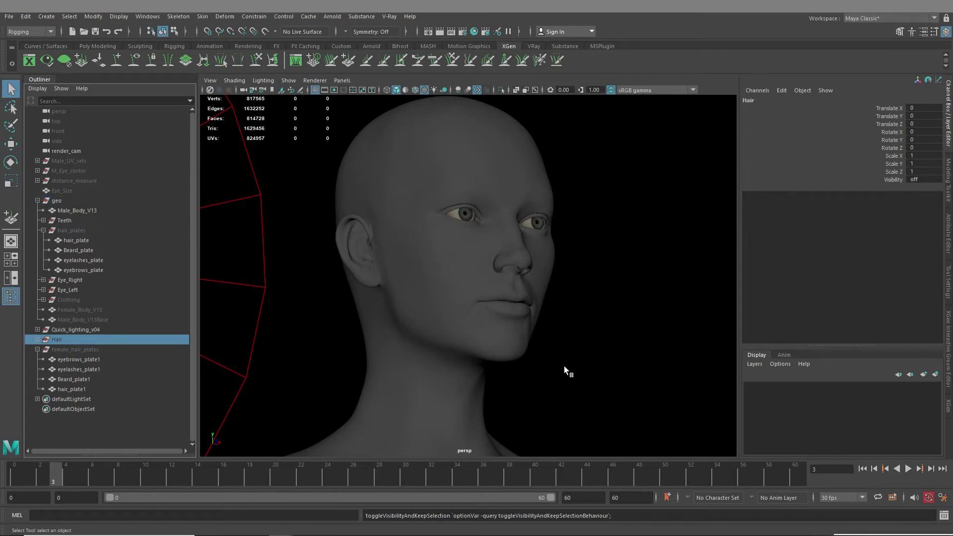
{"action": "key", "text": "h"}
{"action": "right_click_drag", "start_coordinate": [543, 356], "coordinate": [467, 354], "text": "alt"}
{"action": "left_click_drag", "start_coordinate": [467, 354], "coordinate": [431, 330], "text": "alt"}
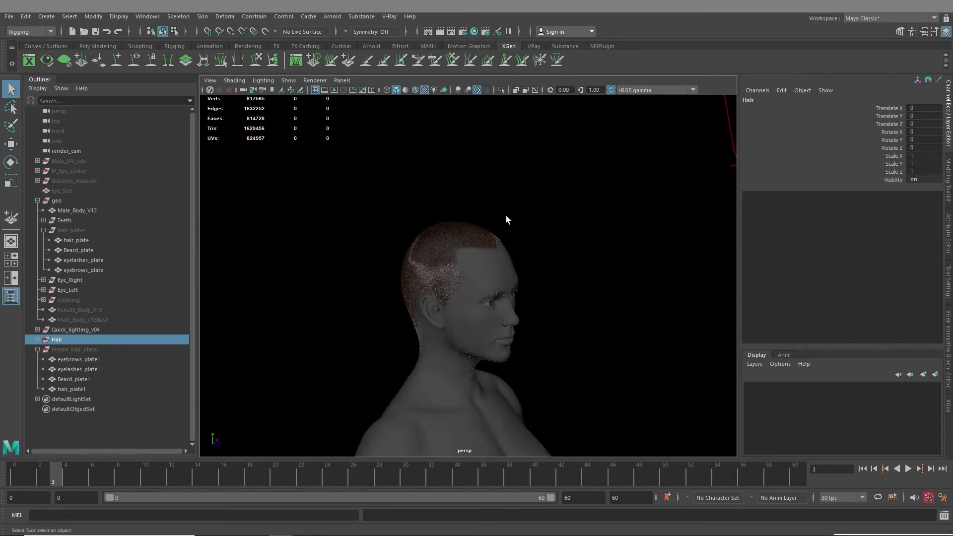
{"action": "left_click_drag", "start_coordinate": [317, 207], "coordinate": [191, 403], "text": "alt"}
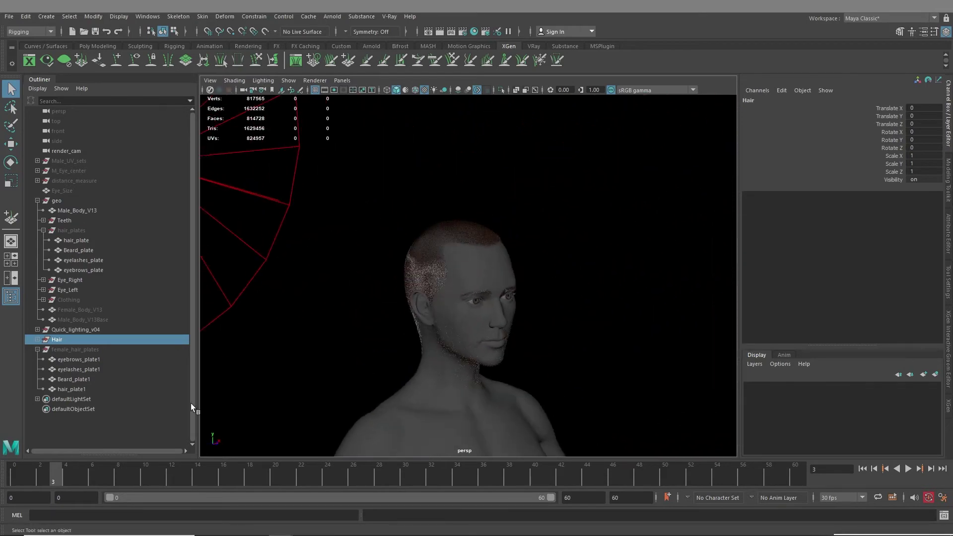
- Show the female_hair_plates group and make the Male_Body_V13 mesh a live surface
{"action": "left_click", "coordinate": [73, 351]}
{"action": "key", "text": "h"}
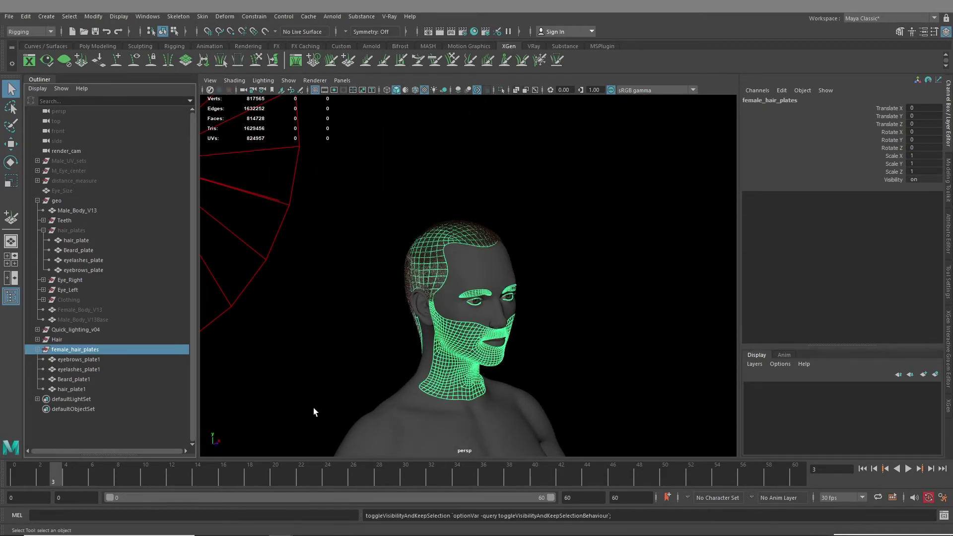
{"action": "left_click", "coordinate": [74, 231]}
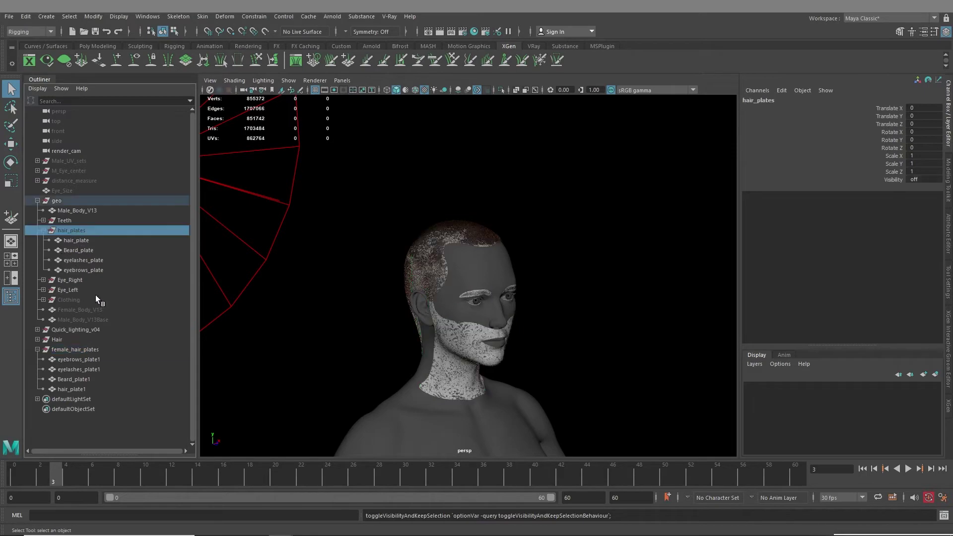
{"action": "left_click", "coordinate": [472, 271]}
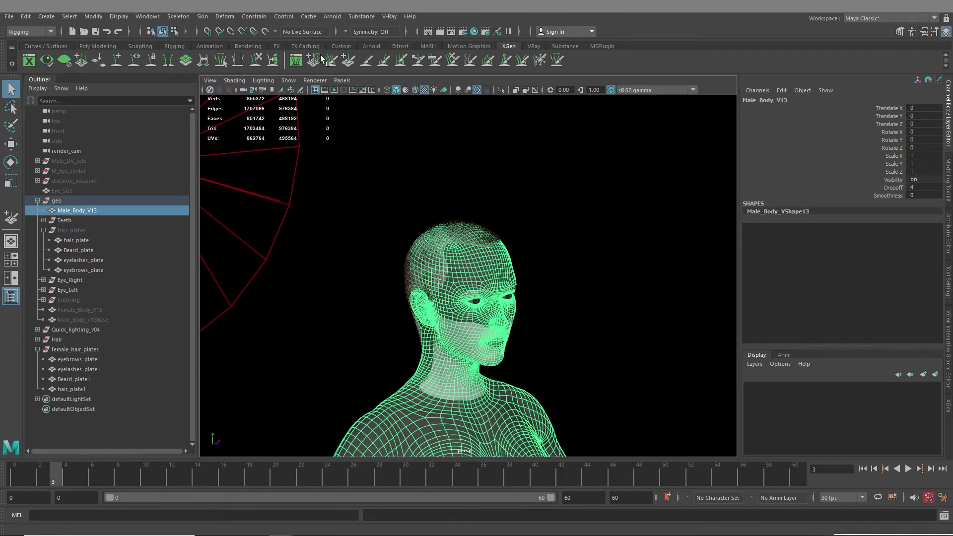
{"action": "left_click_drag", "start_coordinate": [136, 289], "coordinate": [139, 359]}
{"action": "left_click", "coordinate": [497, 278]}
{"action": "left_click", "coordinate": [266, 31]}
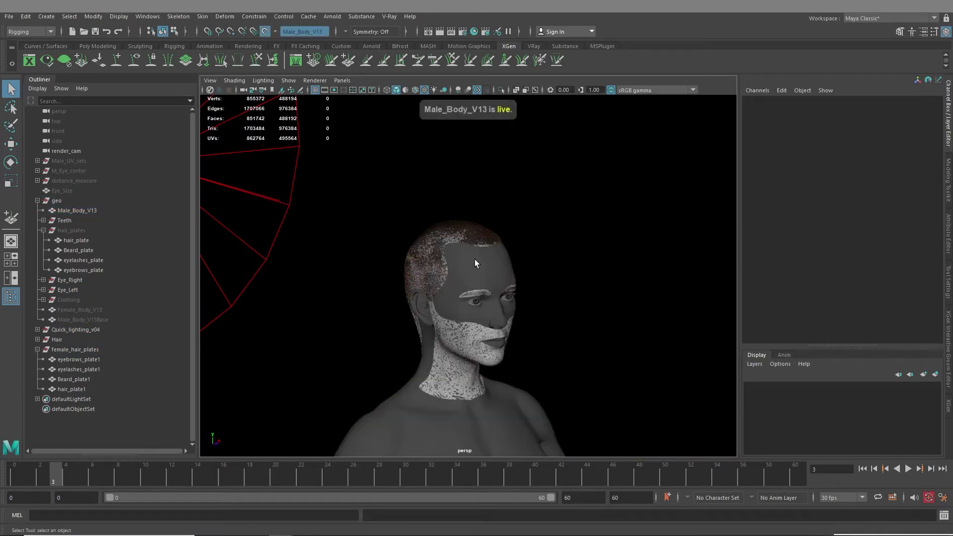
- Activate Quad Draw on hair_plate1 and set the symmetry to Object X
{"action": "right_click_drag", "start_coordinate": [478, 261], "coordinate": [623, 373], "text": "alt"}
{"action": "middle_click_drag", "start_coordinate": [487, 255], "coordinate": [478, 288], "text": "alt"}
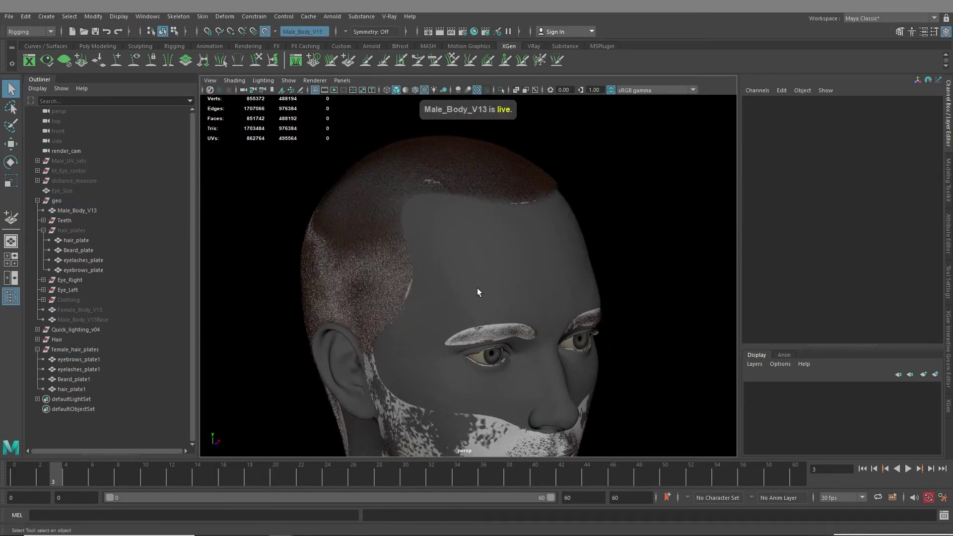
{"action": "left_click_drag", "start_coordinate": [477, 288], "coordinate": [472, 333], "text": "alt"}
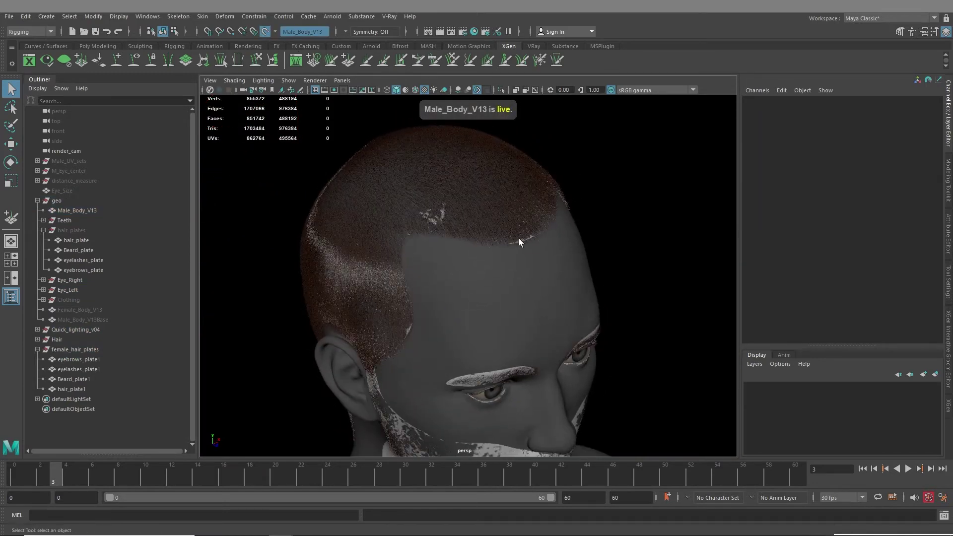
{"action": "left_click", "coordinate": [525, 234]}
{"action": "left_click_drag", "start_coordinate": [377, 222], "coordinate": [423, 208], "text": "alt"}
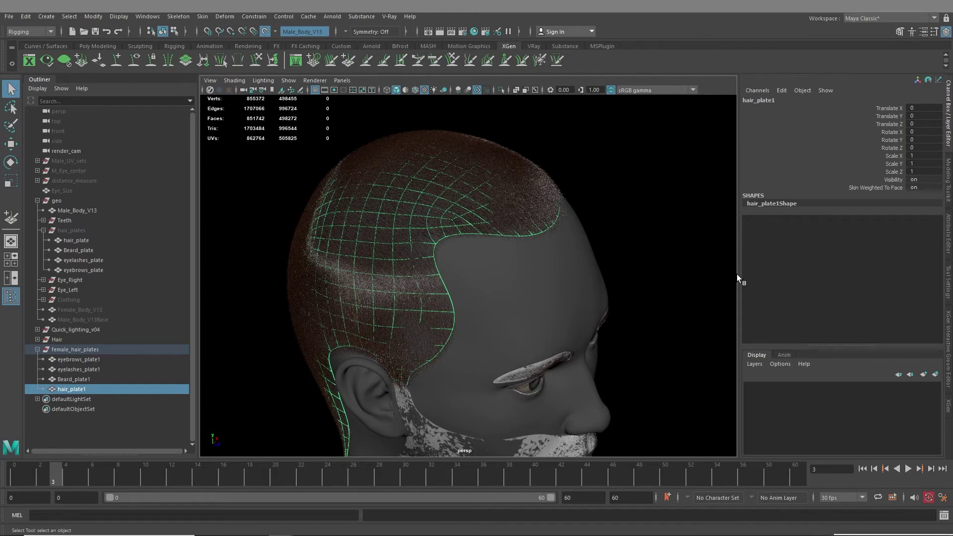
{"action": "left_click", "coordinate": [900, 31]}
{"action": "left_click", "coordinate": [911, 386]}
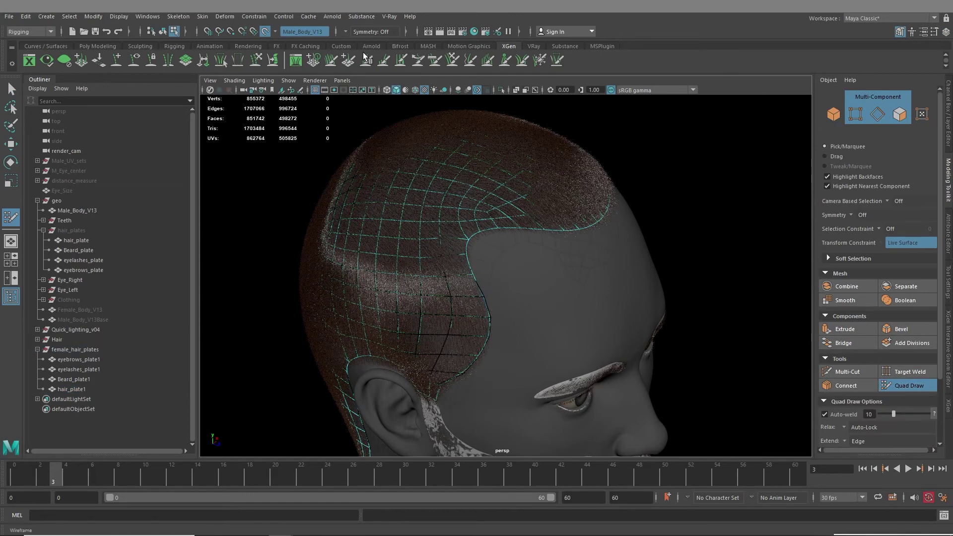
{"action": "left_click", "coordinate": [347, 32]}
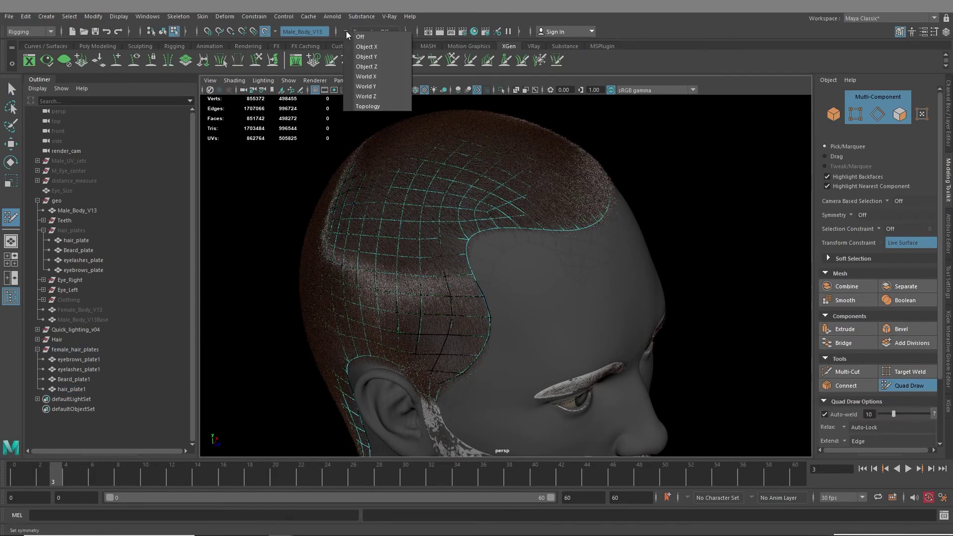
{"action": "left_click", "coordinate": [365, 47]}
- Hide the Hair group and relax hair_plate1's mesh around the hairline corners and over the scalp with Quad Draw
{"action": "left_click_drag", "start_coordinate": [476, 216], "coordinate": [449, 272], "text": "alt"}
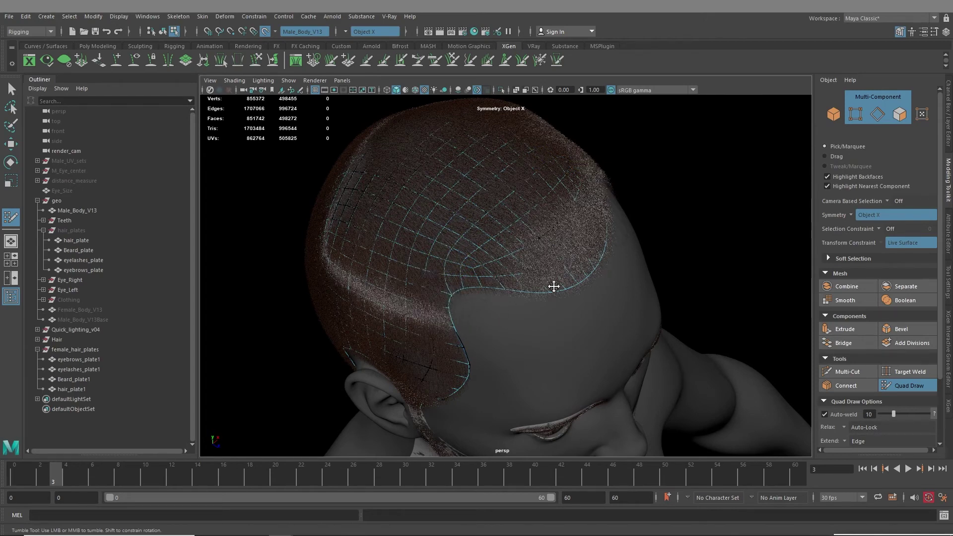
{"action": "left_click", "coordinate": [11, 92]}
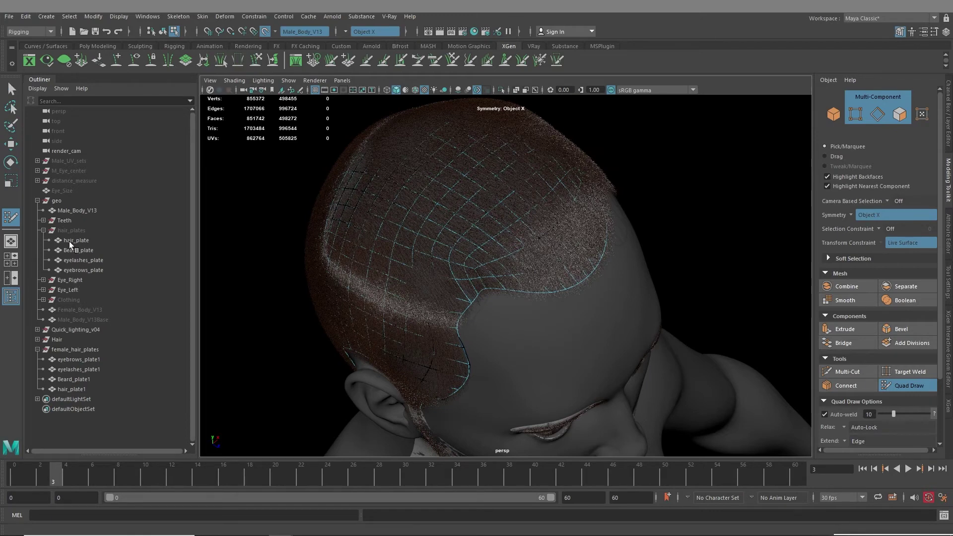
{"action": "left_click", "coordinate": [74, 340]}
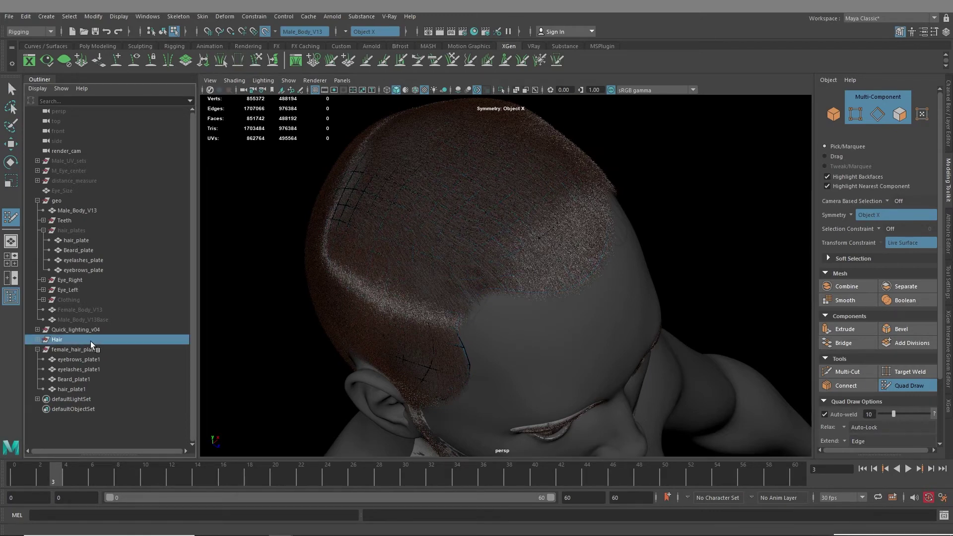
{"action": "key", "text": "h"}
{"action": "mouse_move", "coordinate": [476, 293]}
{"action": "left_mouse_down", "text": "shift"}
{"action": "mouse_move", "coordinate": [468, 302]}
{"action": "mouse_move", "coordinate": [460, 281]}
{"action": "mouse_move", "coordinate": [455, 290]}
{"action": "mouse_move", "coordinate": [460, 303]}
{"action": "mouse_move", "coordinate": [459, 291]}
{"action": "mouse_move", "coordinate": [487, 298]}
{"action": "mouse_move", "coordinate": [495, 312]}
{"action": "left_mouse_up", "text": "shift"}
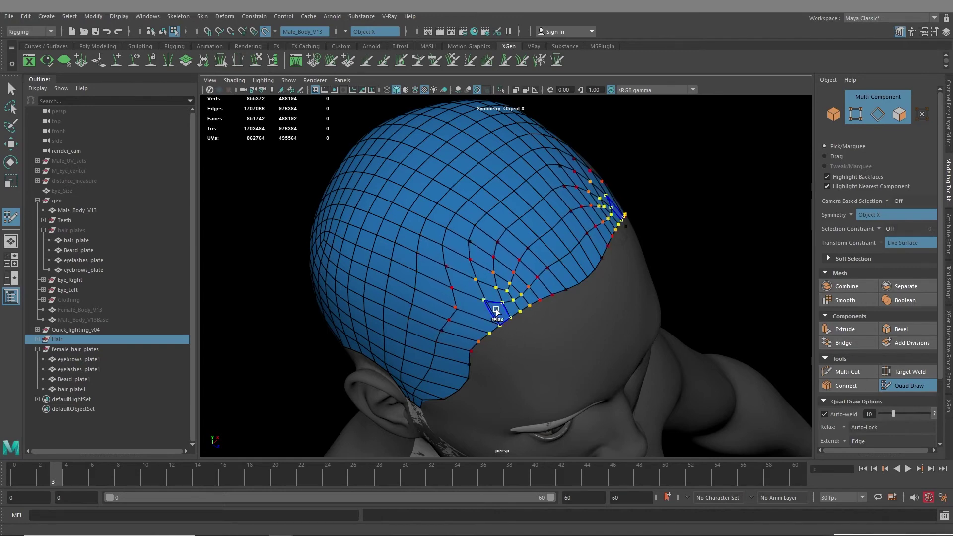
{"action": "mouse_move", "coordinate": [489, 226]}
{"action": "left_mouse_down", "text": "shift"}
{"action": "mouse_move", "coordinate": [477, 245]}
{"action": "mouse_move", "coordinate": [410, 258]}
{"action": "mouse_move", "coordinate": [511, 153]}
{"action": "mouse_move", "coordinate": [468, 258]}
{"action": "mouse_move", "coordinate": [504, 293]}
{"action": "mouse_move", "coordinate": [517, 287]}
{"action": "mouse_move", "coordinate": [532, 298]}
{"action": "mouse_move", "coordinate": [575, 268]}
{"action": "mouse_move", "coordinate": [565, 291]}
{"action": "mouse_move", "coordinate": [580, 281]}
{"action": "mouse_move", "coordinate": [494, 205]}
{"action": "mouse_move", "coordinate": [484, 262]}
{"action": "mouse_move", "coordinate": [467, 219]}
{"action": "mouse_move", "coordinate": [350, 242]}
{"action": "mouse_move", "coordinate": [304, 232]}
{"action": "mouse_move", "coordinate": [513, 249]}
{"action": "left_mouse_up", "text": "shift"}
{"action": "right_click_drag", "start_coordinate": [513, 249], "coordinate": [513, 270], "text": "alt"}
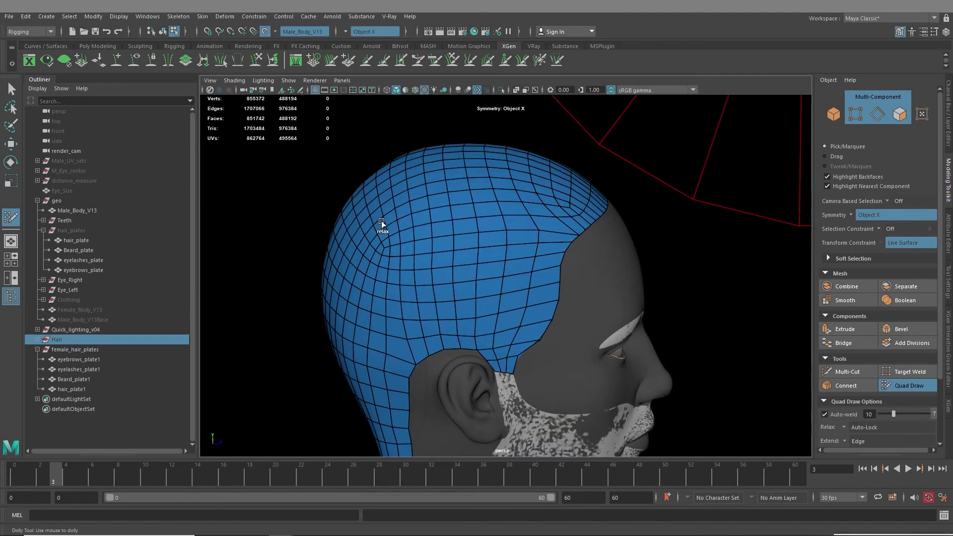
- Show the Hair group again and hide the female_hair_plates group
{"action": "left_click", "coordinate": [66, 349], "text": "ctrl"}
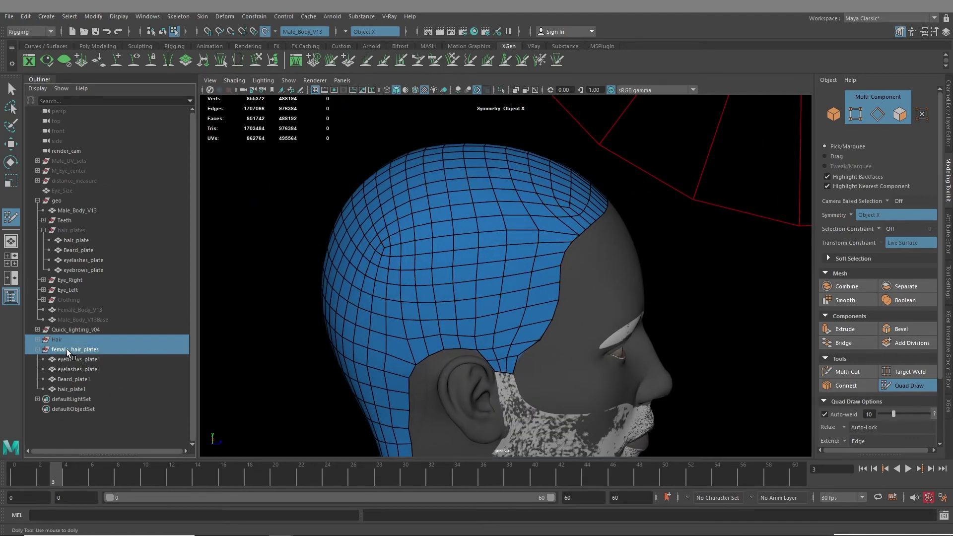
{"action": "key", "text": "h"}
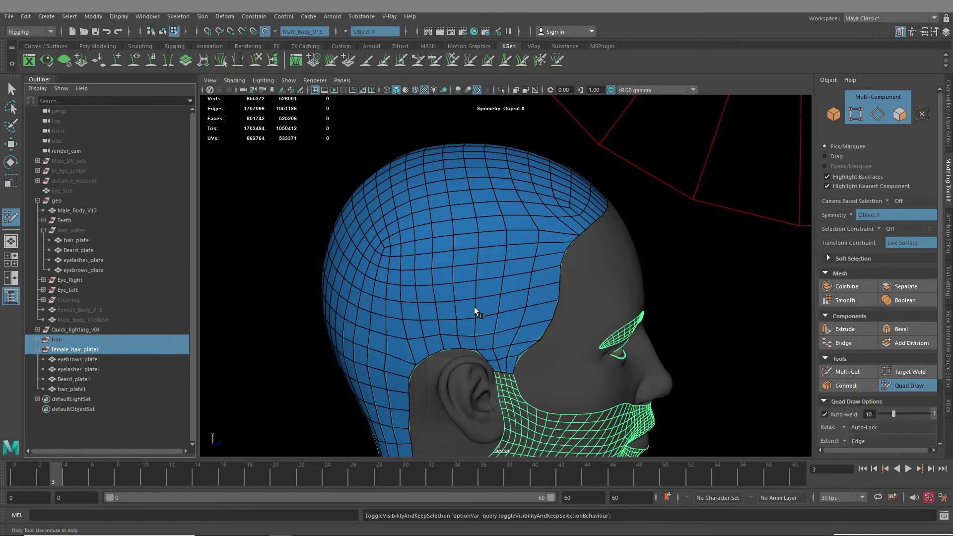
{"action": "key", "text": "h"}
- Examine the hairline, eyebrows, eyelashes and beard on the head from several angles and distances
{"action": "left_click_drag", "start_coordinate": [512, 334], "coordinate": [447, 266], "text": "alt"}
{"action": "scroll", "coordinate": [447, 266], "scroll_direction": "down", "scroll_amount": 4}
{"action": "scroll", "coordinate": [447, 267], "scroll_direction": "up", "scroll_amount": 5}
{"action": "middle_click_drag", "start_coordinate": [447, 267], "coordinate": [444, 219], "text": "alt"}
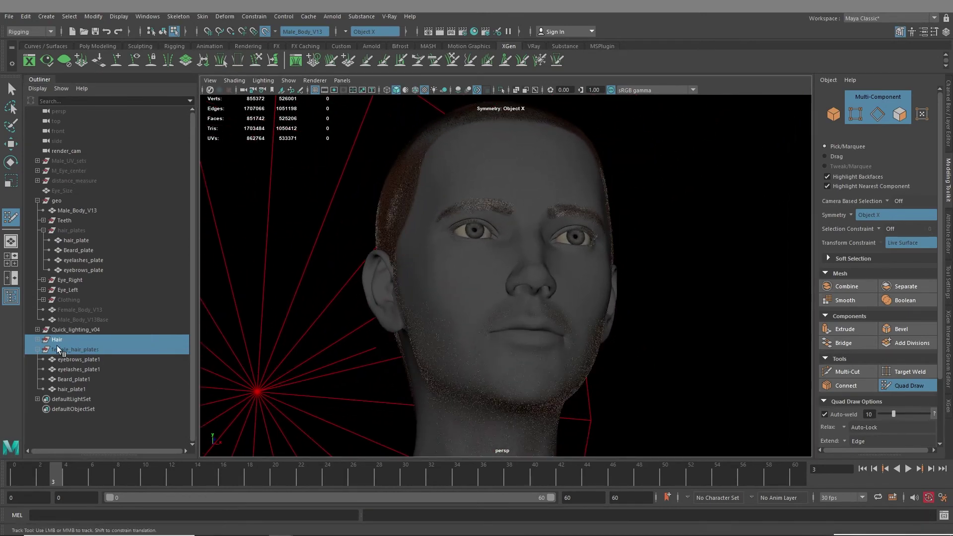
{"action": "middle_click_drag", "start_coordinate": [543, 355], "coordinate": [505, 387], "text": "alt"}
{"action": "left_click_drag", "start_coordinate": [467, 286], "coordinate": [478, 317], "text": "alt"}
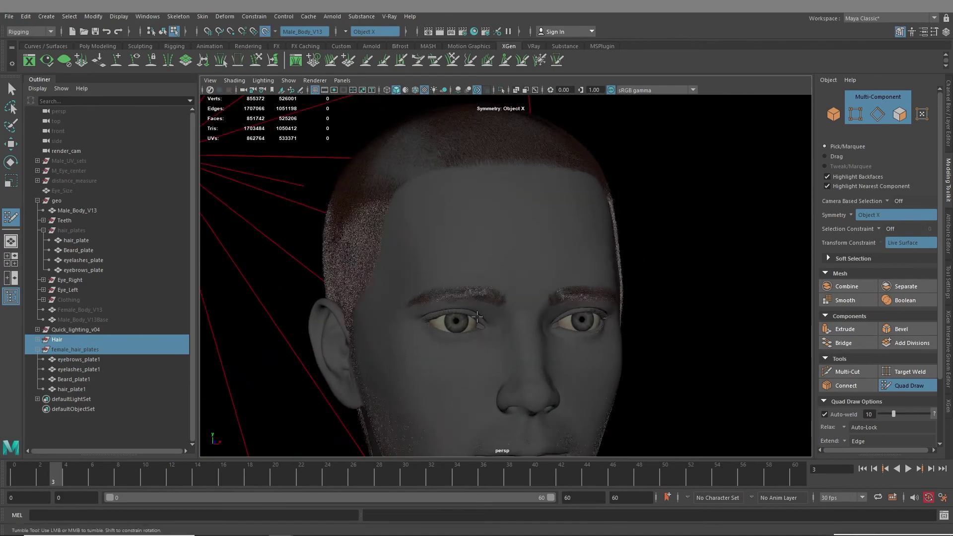
{"action": "scroll", "coordinate": [477, 317], "scroll_direction": "up", "scroll_amount": 4}
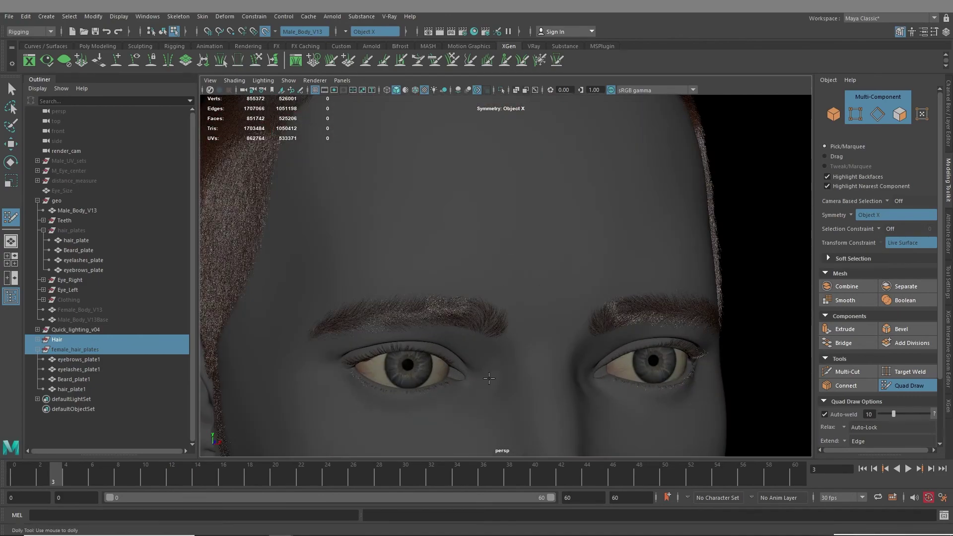
{"action": "scroll", "coordinate": [489, 378], "scroll_direction": "down", "scroll_amount": 4}
{"action": "left_click_drag", "start_coordinate": [490, 378], "coordinate": [400, 279], "text": "alt"}
{"action": "scroll", "coordinate": [456, 282], "scroll_direction": "up", "scroll_amount": 4}
{"action": "scroll", "coordinate": [457, 282], "scroll_direction": "down", "scroll_amount": 4}
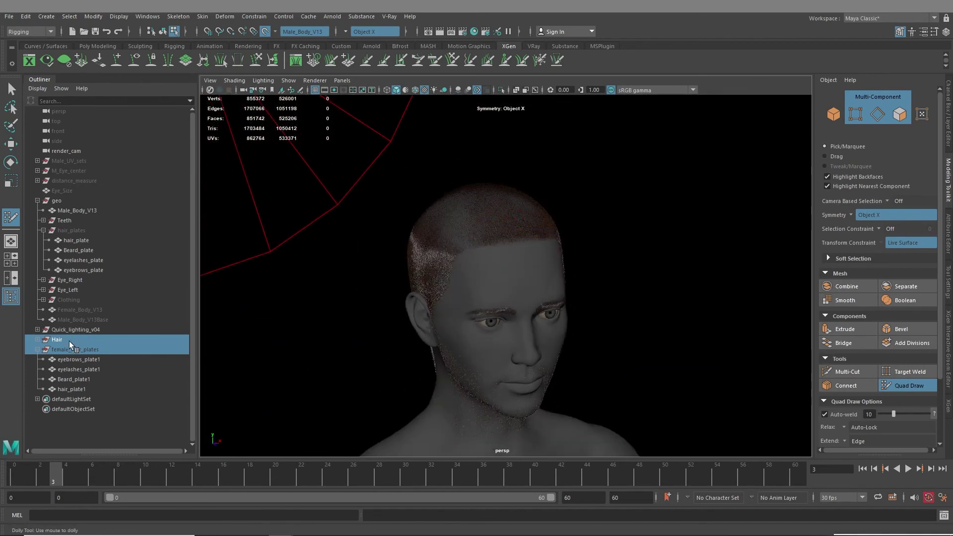
- Select only the female_hair_plates group and open the XGen Interactive Groom Editor
{"action": "left_click_drag", "start_coordinate": [70, 342], "coordinate": [67, 347]}
{"action": "left_click_drag", "start_coordinate": [135, 363], "coordinate": [70, 348]}
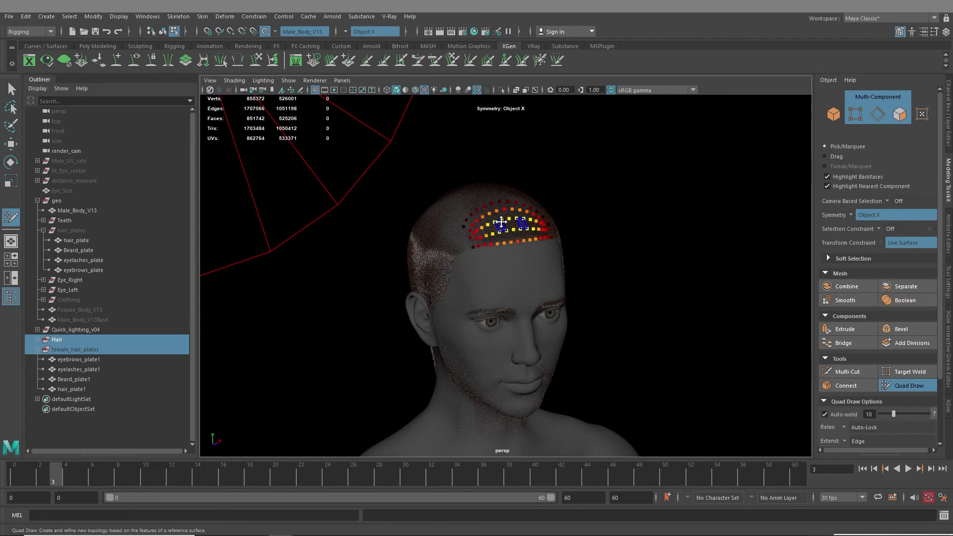
{"action": "left_click", "coordinate": [75, 349]}
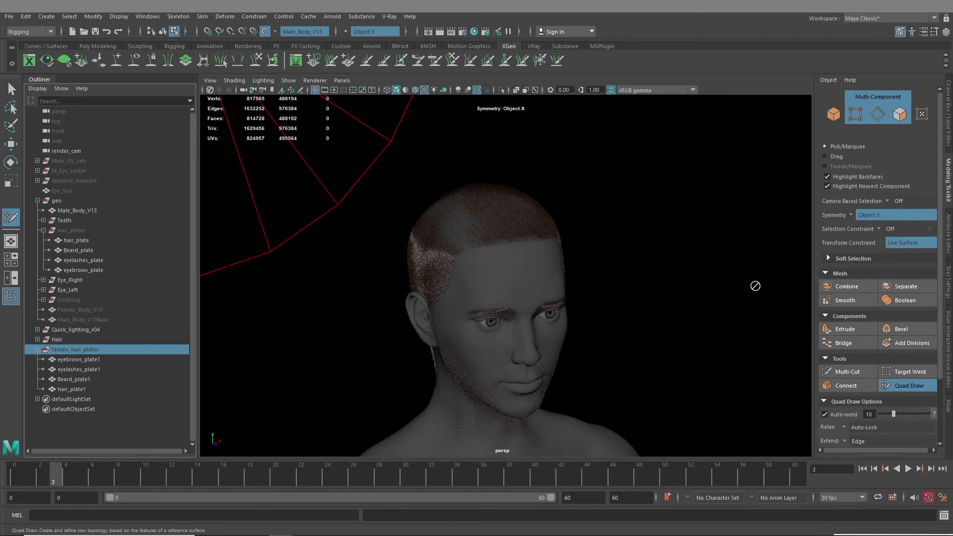
{"action": "left_click", "coordinate": [949, 325]}
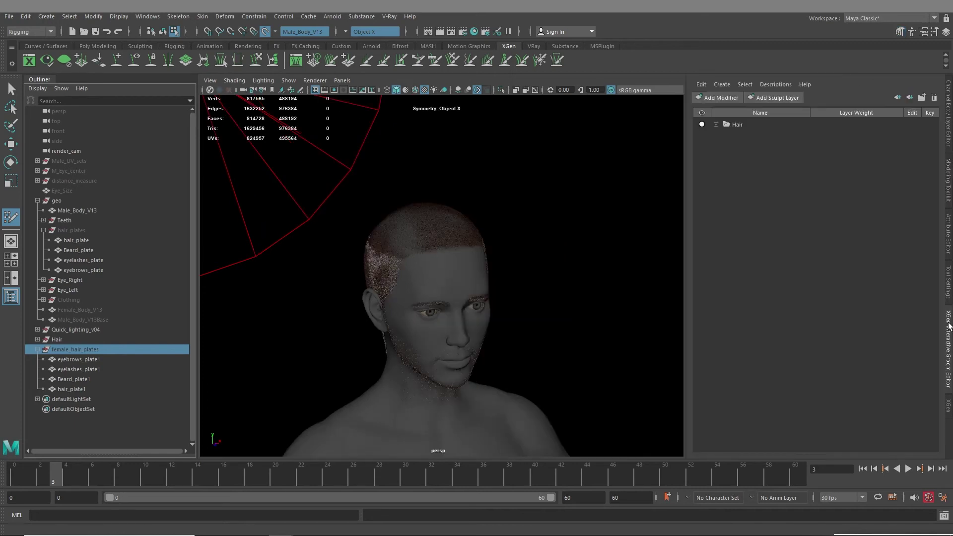
- Expand the Hair group in the groom editor and load the AbcExport.mll and AbcImport.mll plug-ins
{"action": "left_click", "coordinate": [716, 125]}
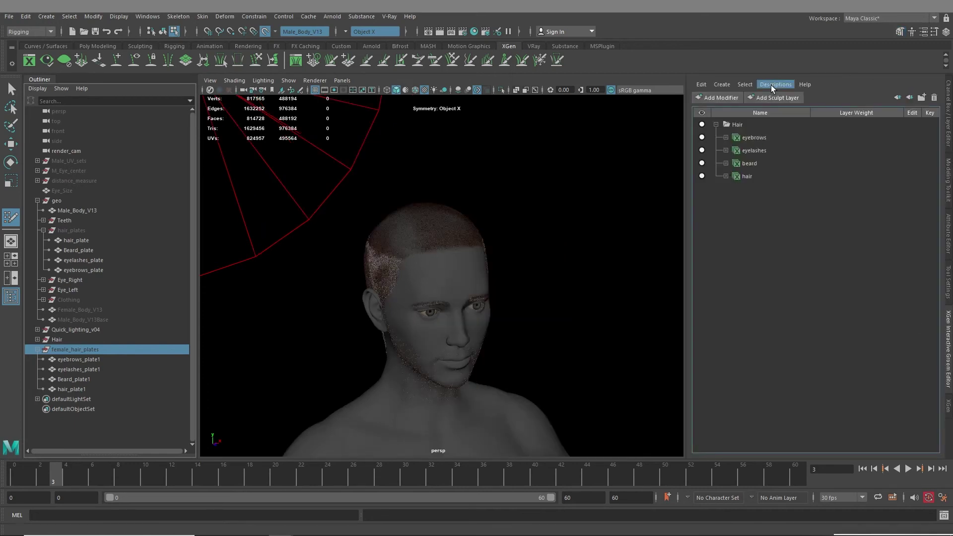
{"action": "left_click", "coordinate": [140, 16]}
{"action": "mouse_move", "coordinate": [189, 106]}
{"action": "left_click", "coordinate": [286, 184]}
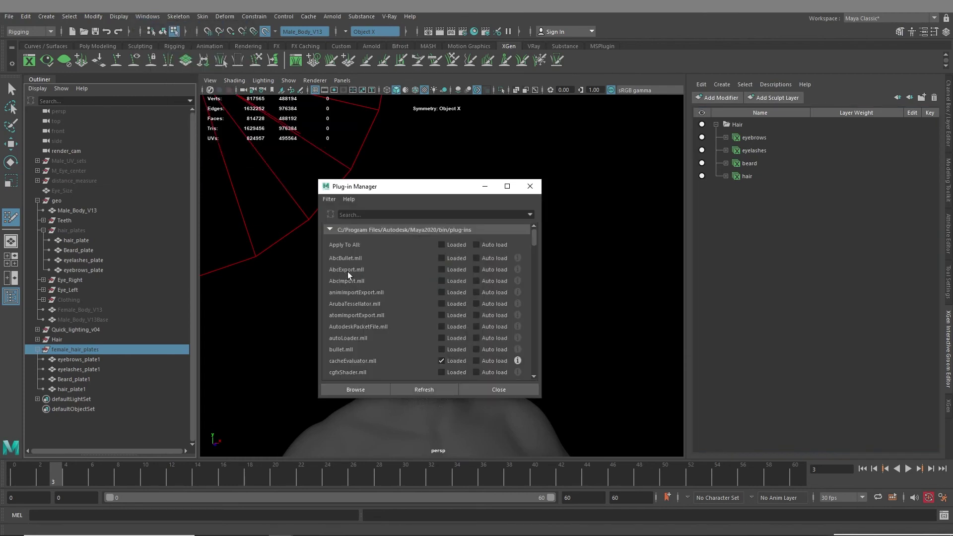
{"action": "left_click", "coordinate": [441, 281]}
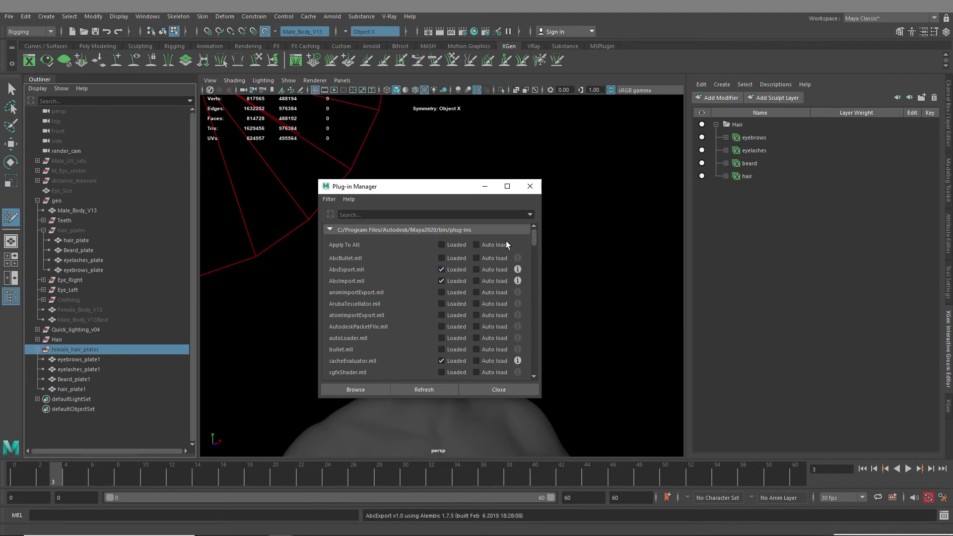
{"action": "left_click", "coordinate": [531, 187]}
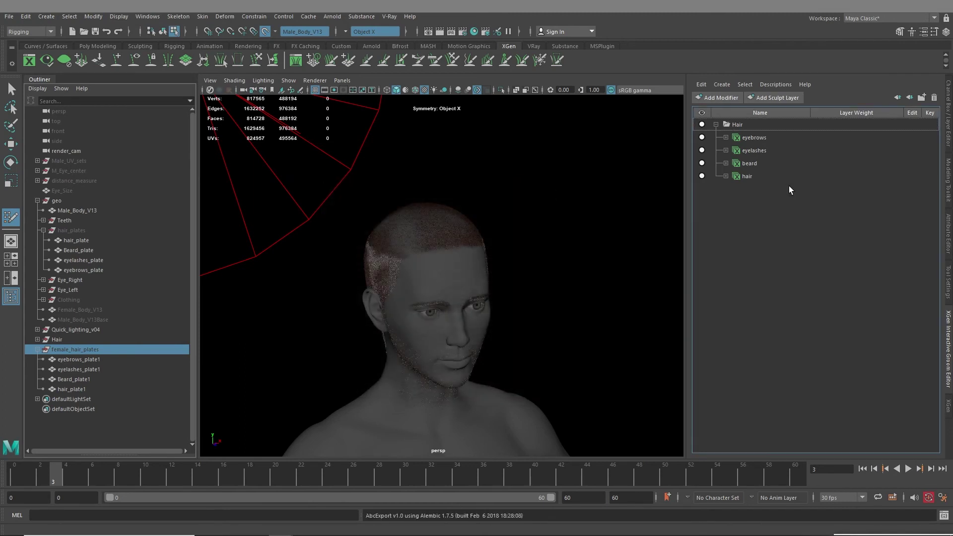
- Select the eyebrows description and look through the cache commands available for exporting it
{"action": "left_click", "coordinate": [748, 178]}
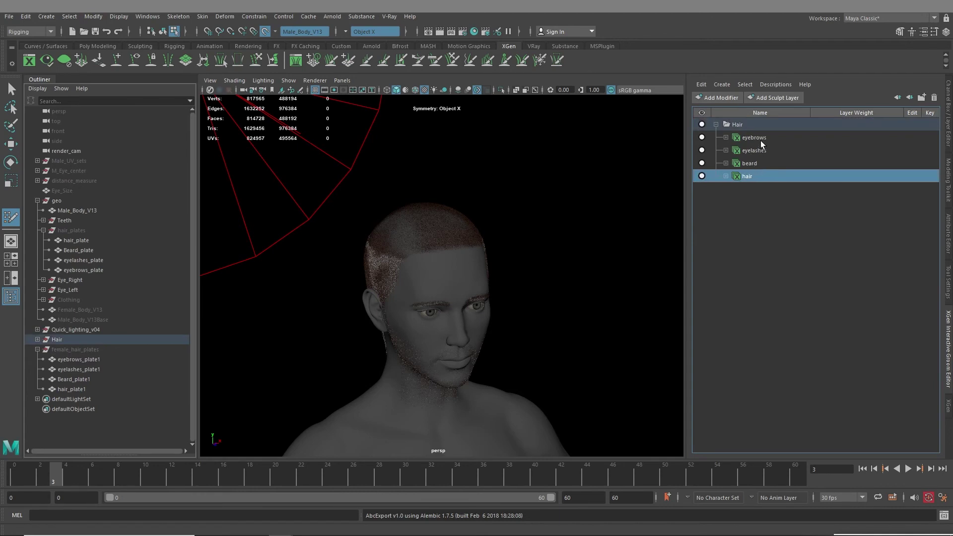
{"action": "left_click", "coordinate": [761, 141]}
{"action": "left_click", "coordinate": [775, 84]}
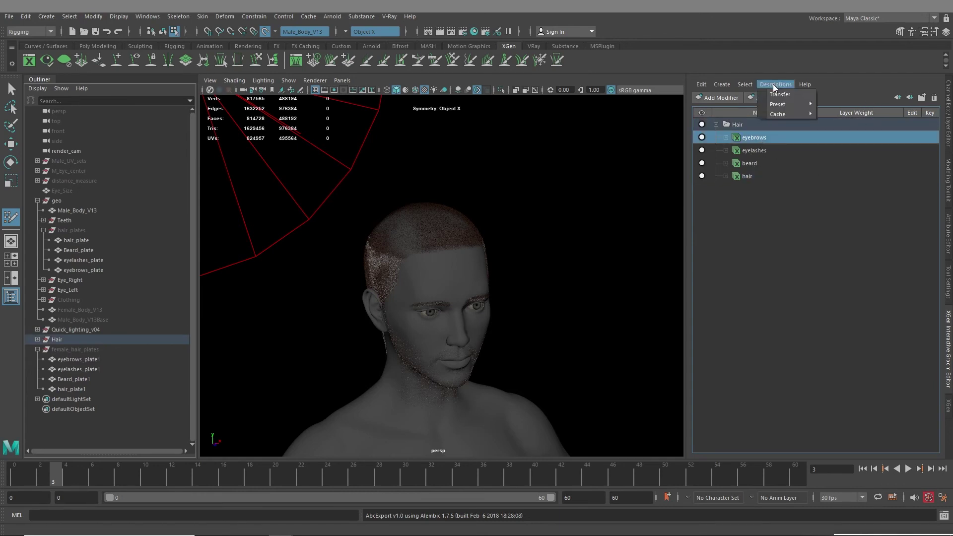
{"action": "mouse_move", "coordinate": [783, 114]}
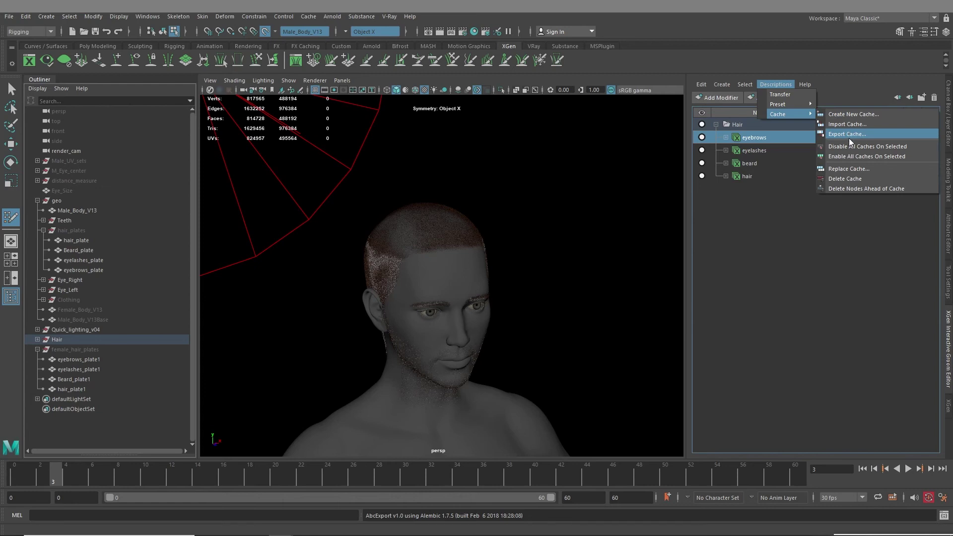
{"action": "left_click", "coordinate": [523, 291]}
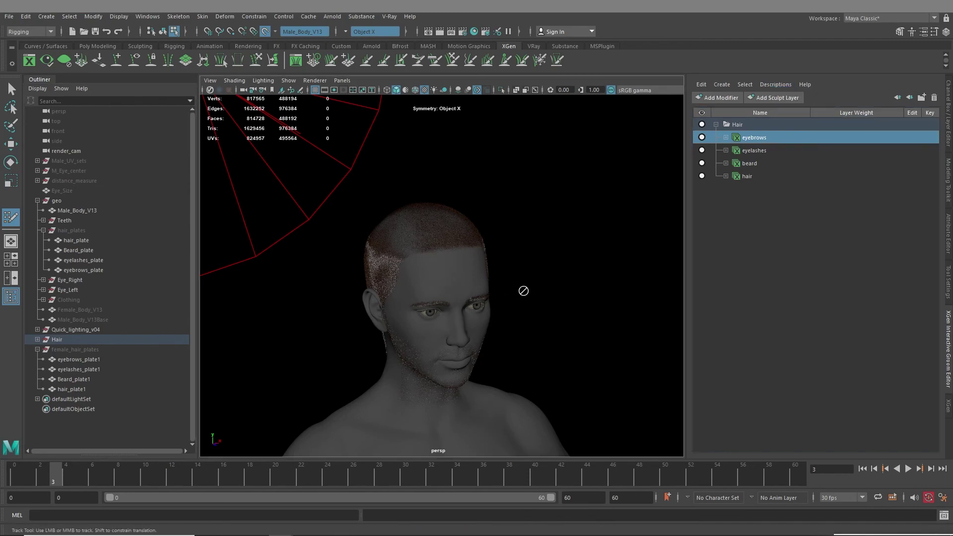
- Inspect the hair above the ear up close and expand the eyebrows description to show its modifiers
{"action": "left_click_drag", "start_coordinate": [524, 292], "coordinate": [449, 261], "text": "alt"}
{"action": "right_click_drag", "start_coordinate": [449, 262], "coordinate": [540, 312], "text": "alt"}
{"action": "left_click_drag", "start_coordinate": [540, 312], "coordinate": [556, 281], "text": "alt"}
{"action": "middle_click_drag", "start_coordinate": [556, 280], "coordinate": [537, 322], "text": "alt"}
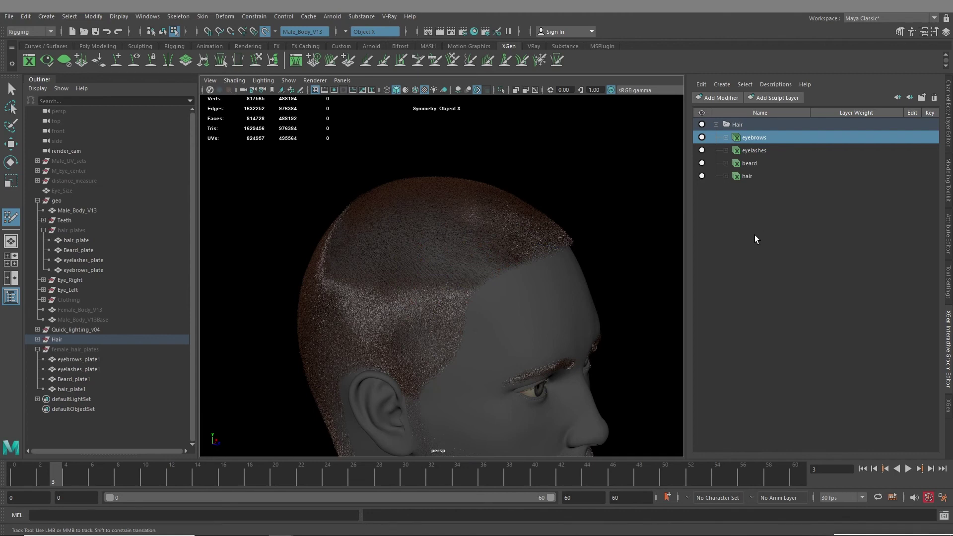
{"action": "left_click", "coordinate": [724, 137]}
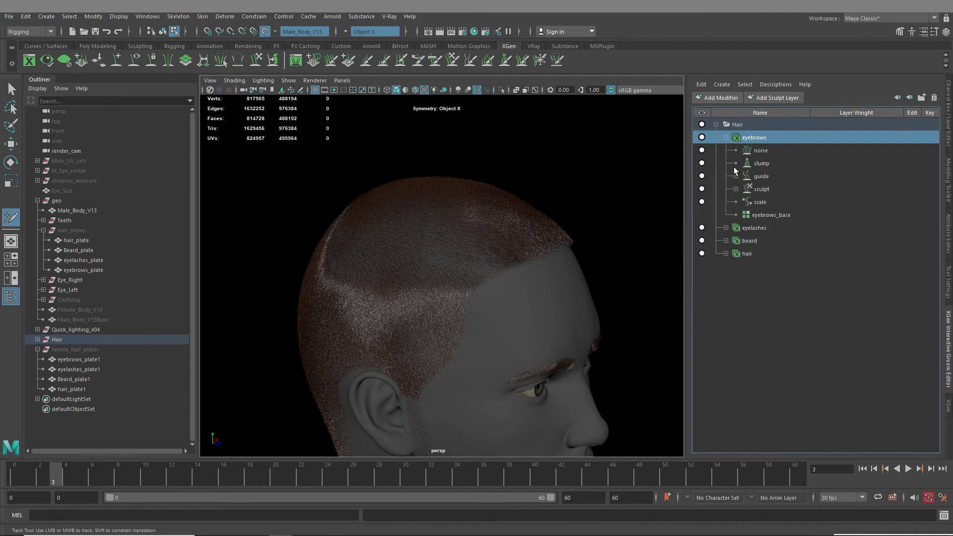